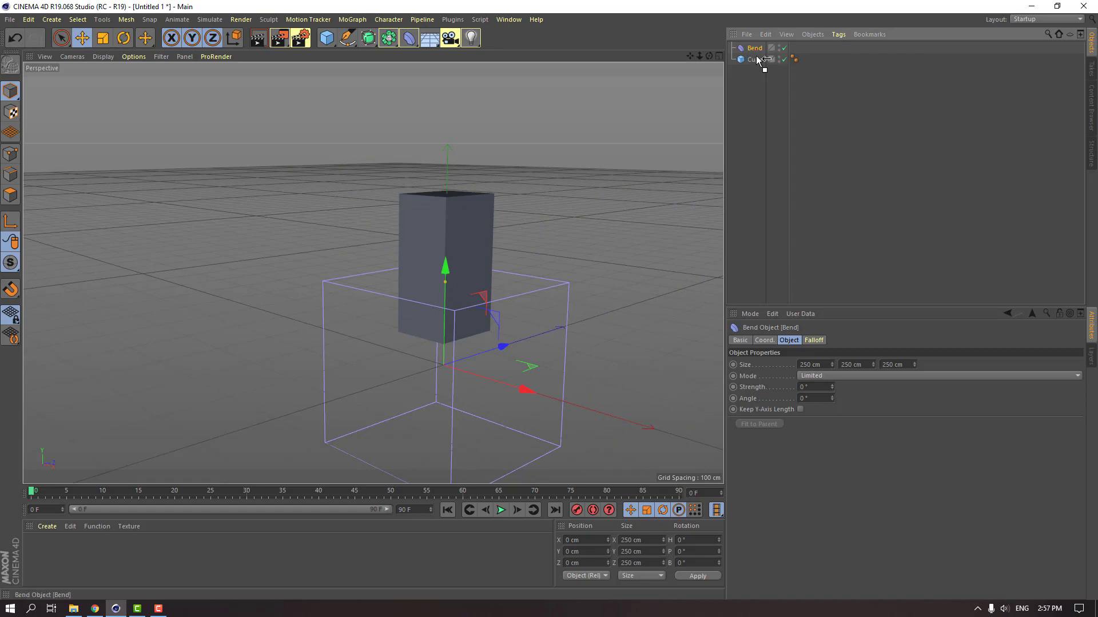
- Make the Bend deformer a child of the cube and fit it to the parent's dimensions
drag(755, 61, 758, 61)
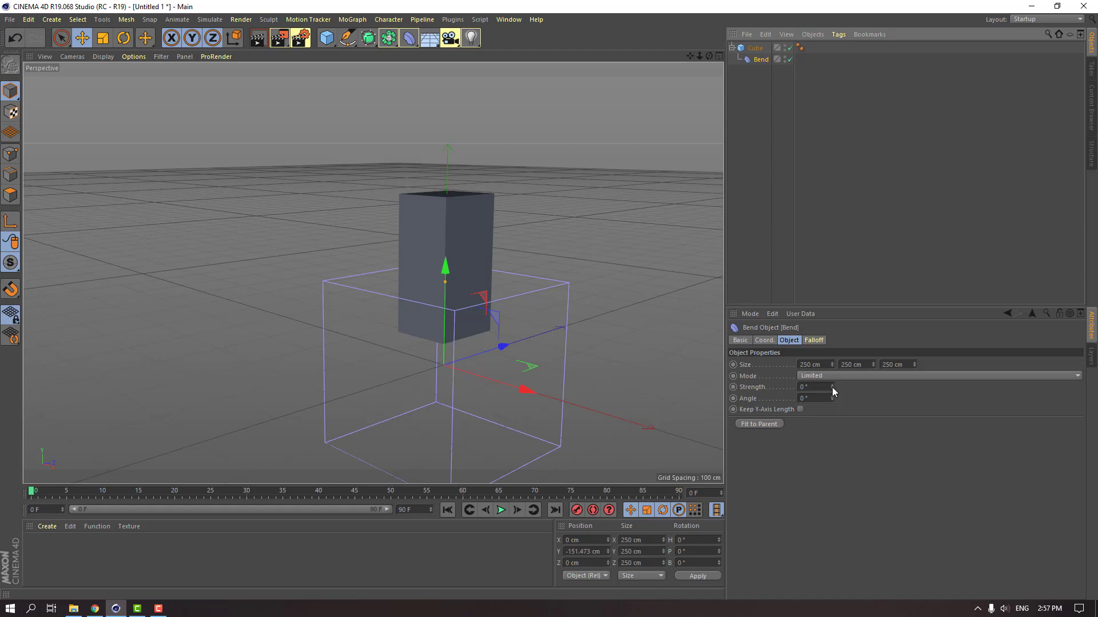
mouse_move(832, 386)
mouse_down()
mouse_move(800, 387)
mouse_move(852, 387)
mouse_up()
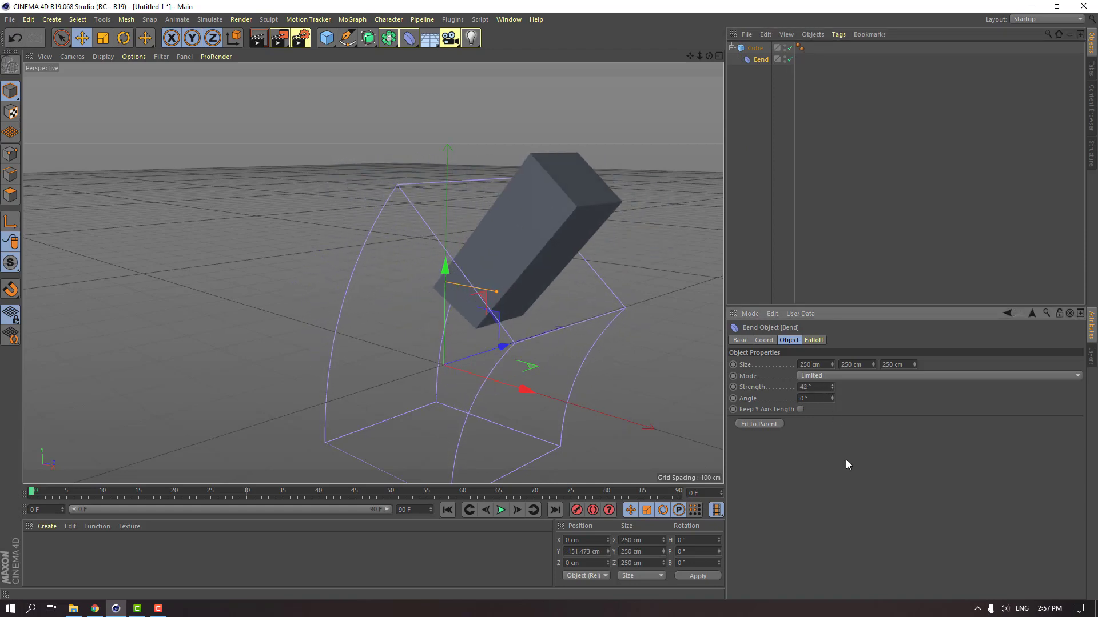
key(ctrl+z)
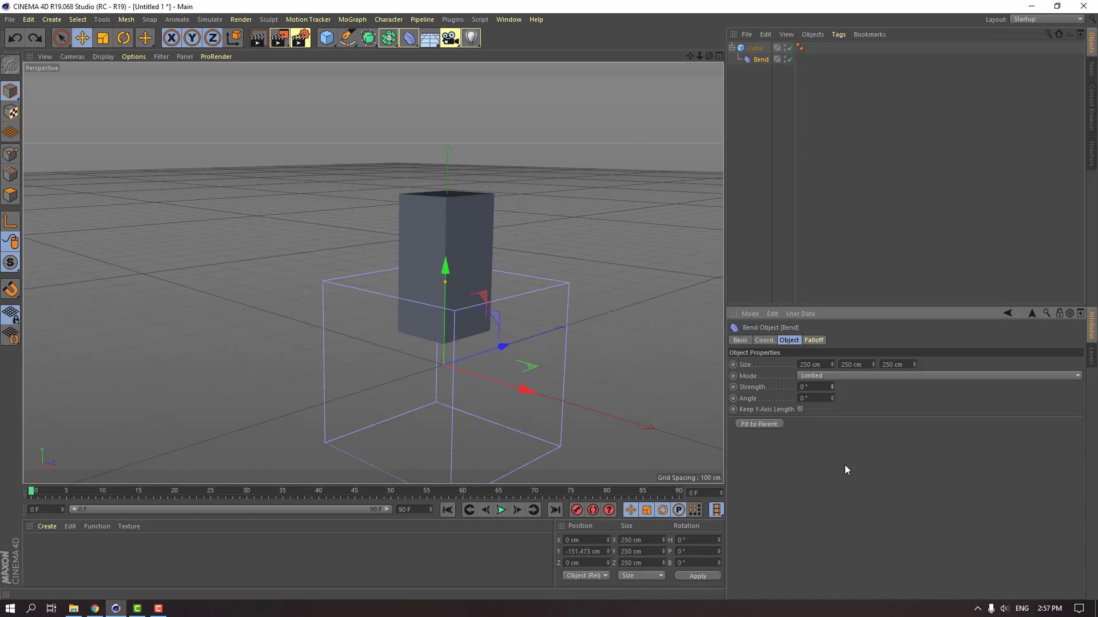
click(756, 424)
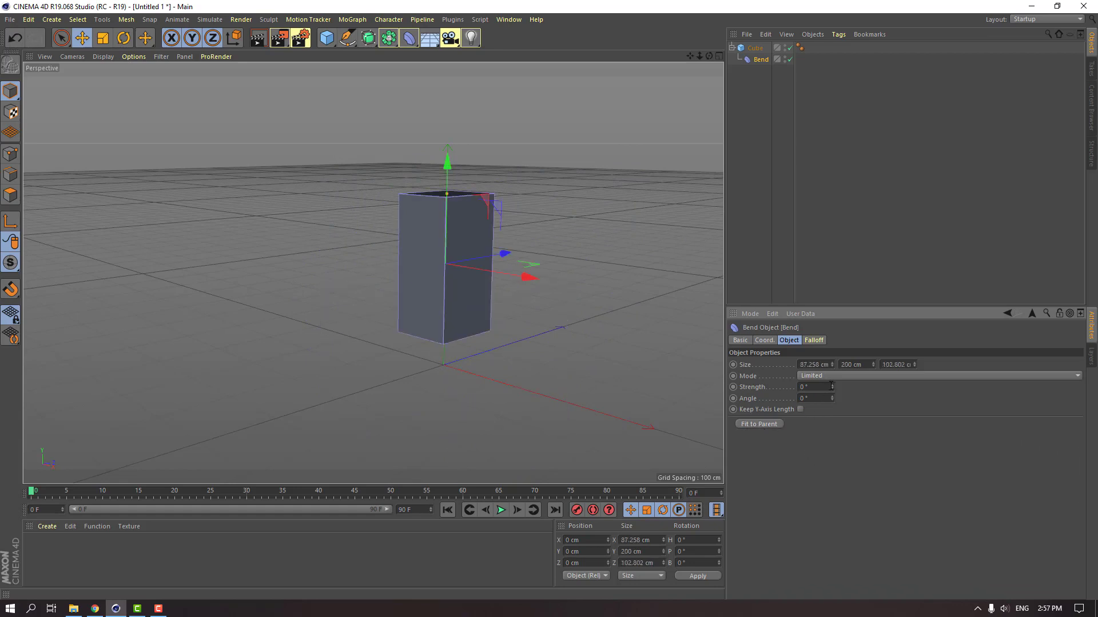
- Try a Bend strength of 99° on the unsegmented cube, and reset the strength to 0°
mouse_move(831, 387)
mouse_down()
mouse_move(886, 387)
mouse_move(823, 387)
mouse_up()
key(ctrl+z)
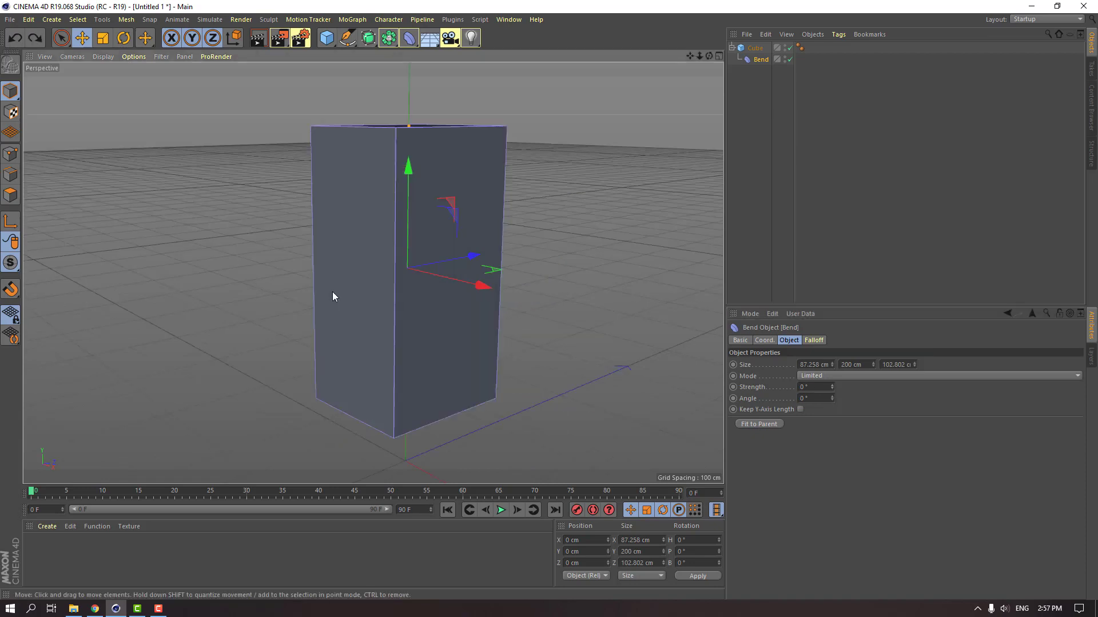
alt+drag(311, 258, 621, 262)
drag(832, 387, 889, 387)
alt+drag(392, 371, 475, 295)
alt+drag(515, 248, 508, 294)
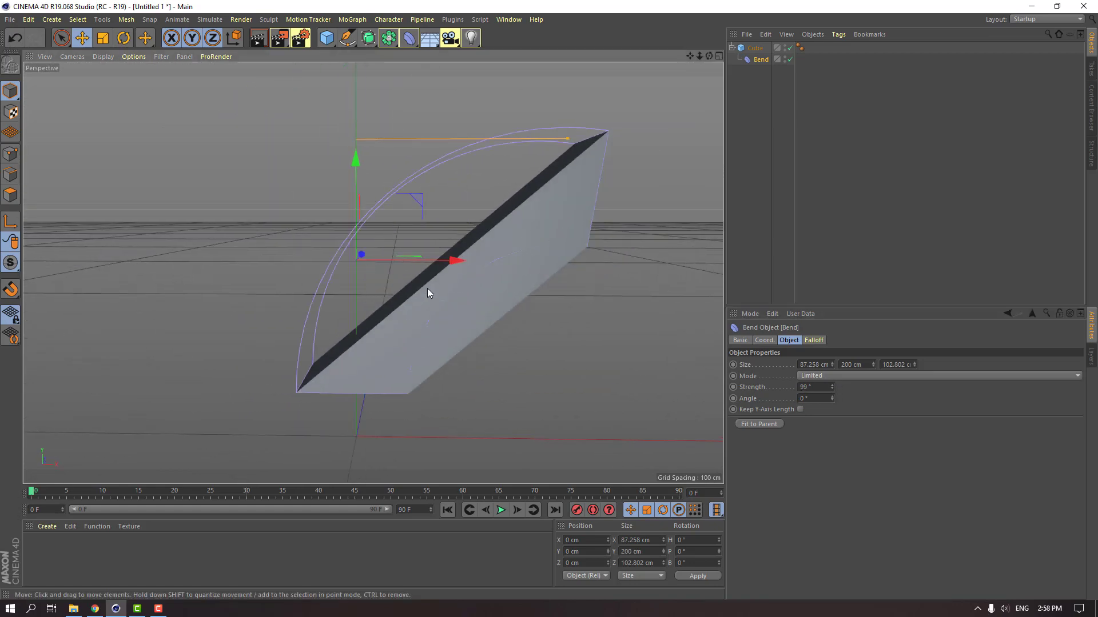
alt+drag(428, 289, 448, 315)
click(783, 390)
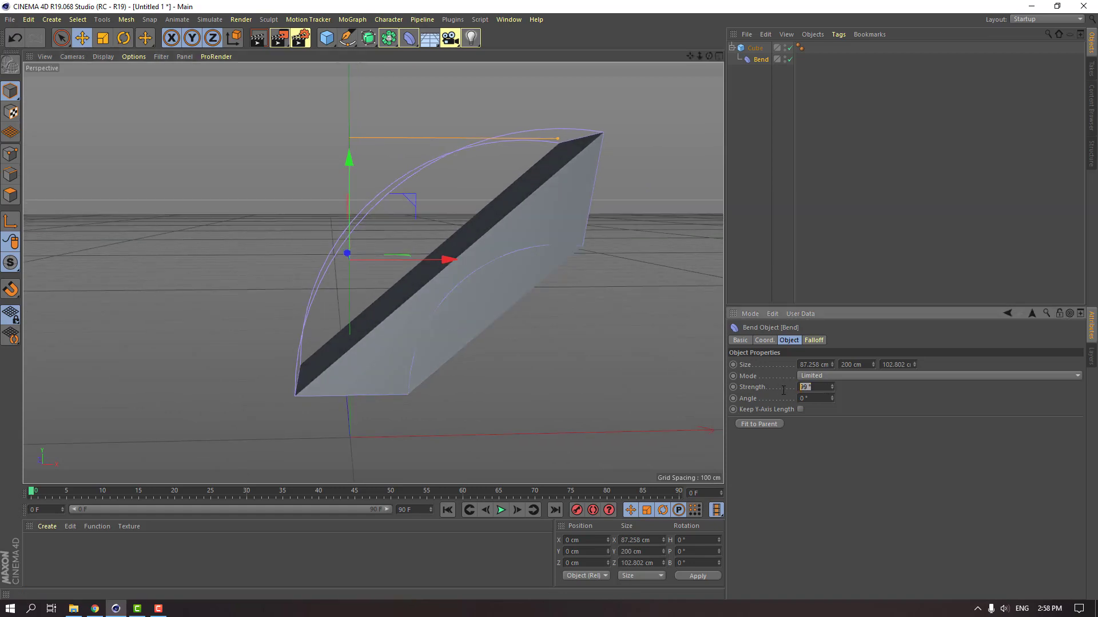
text(0)
key(Return)
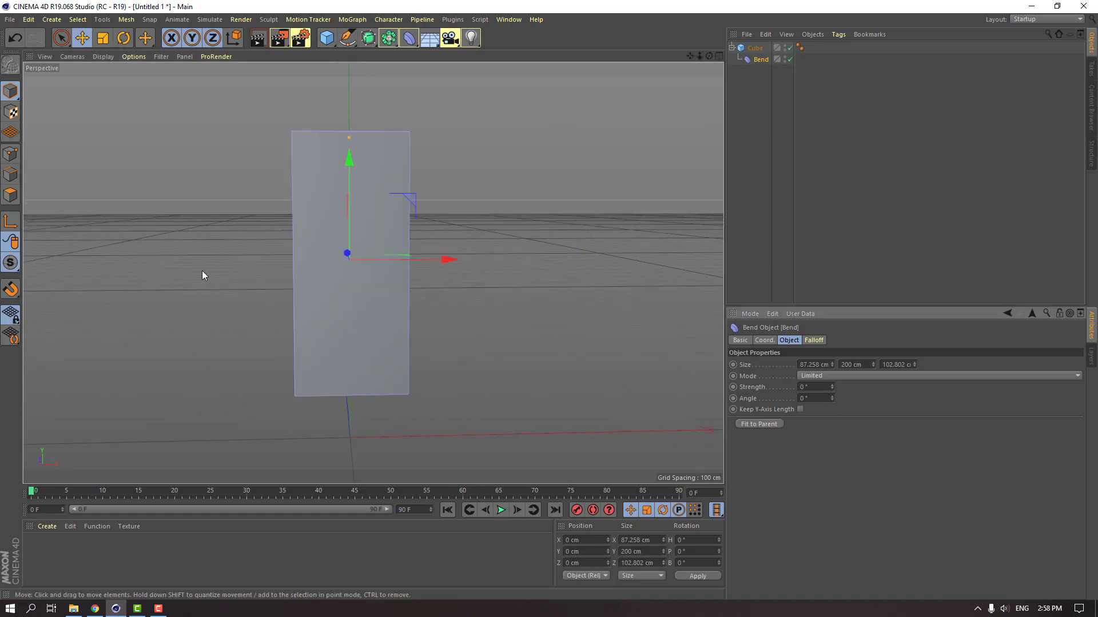
- Set the cube's X, Y and Z segments to 50 each
alt+drag(201, 270, 297, 274)
click(756, 48)
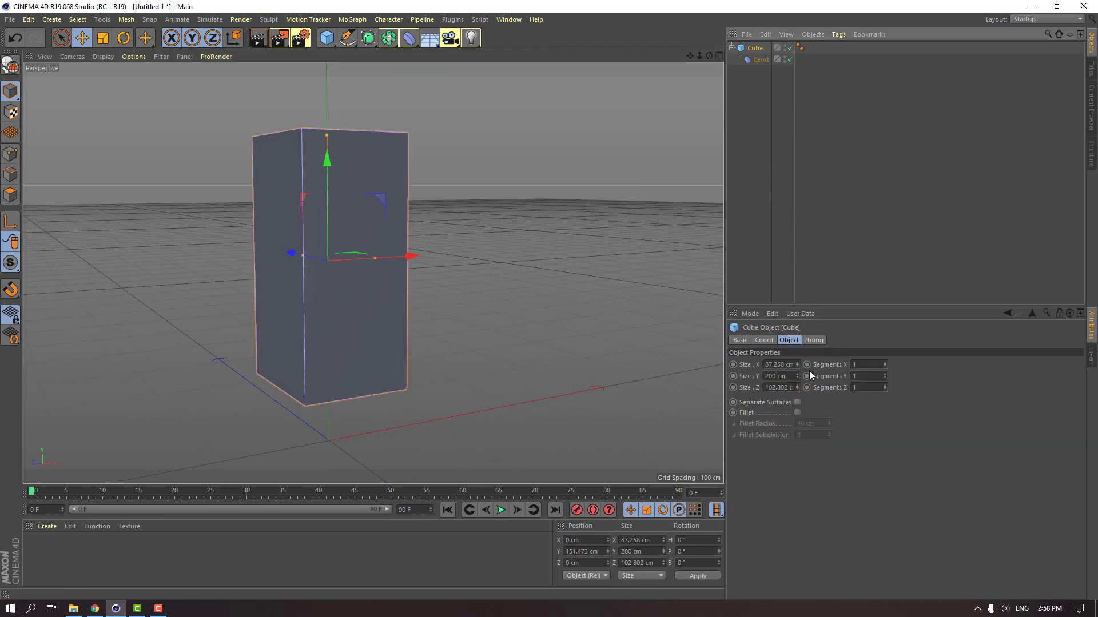
click(858, 366)
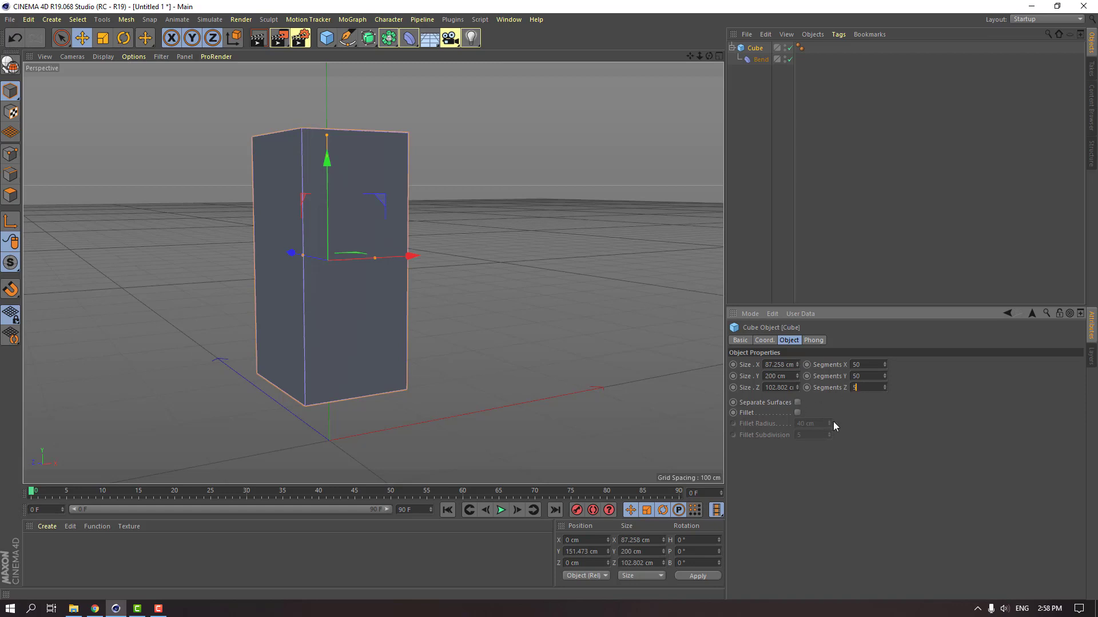
- Change the perspective view's shading to Gouraud Shading (Lines)
click(99, 56)
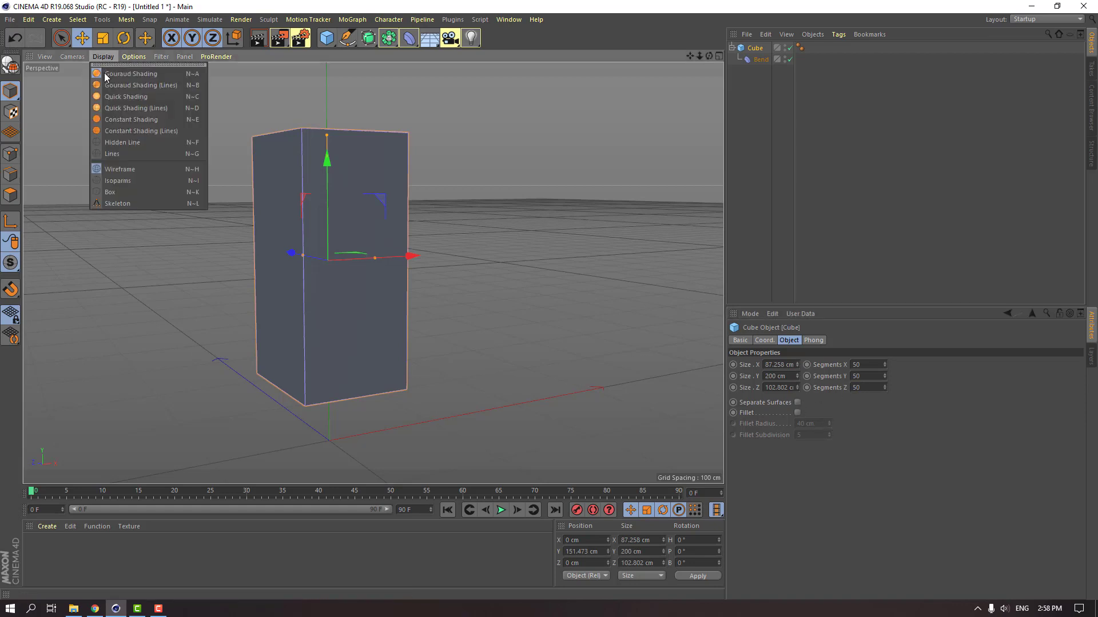
click(163, 87)
mouse_move(351, 322)
alt+mouse_down()
mouse_move(272, 202)
mouse_move(475, 215)
mouse_move(324, 204)
mouse_move(379, 194)
alt+mouse_up()
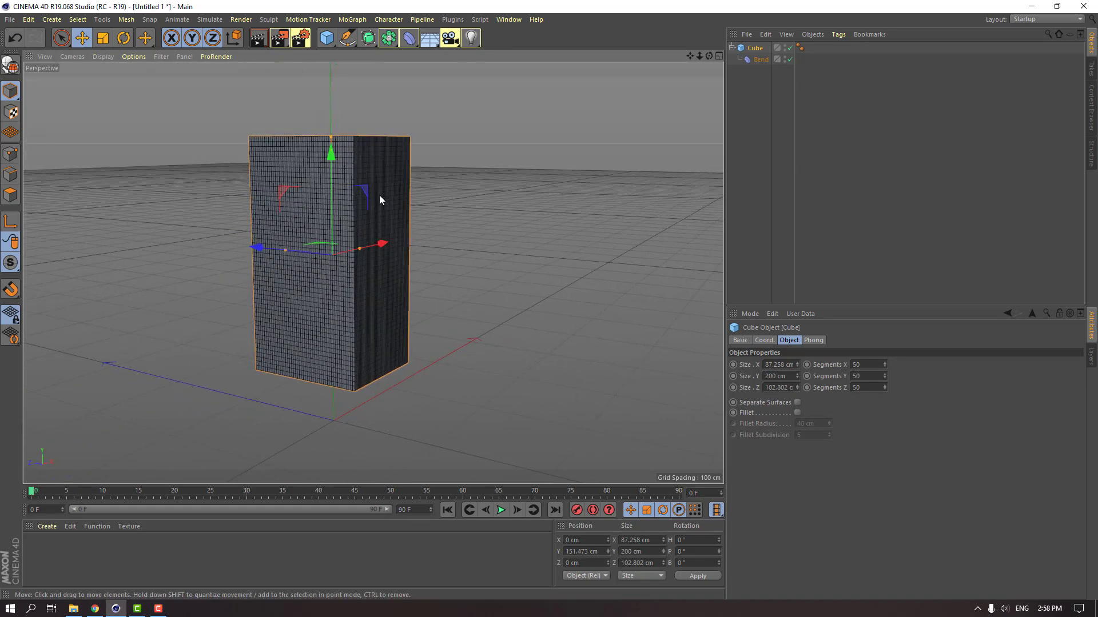
- Set the Bend deformer's strength to 106° and try out a different bend angle
click(760, 60)
alt+drag(449, 330, 417, 334)
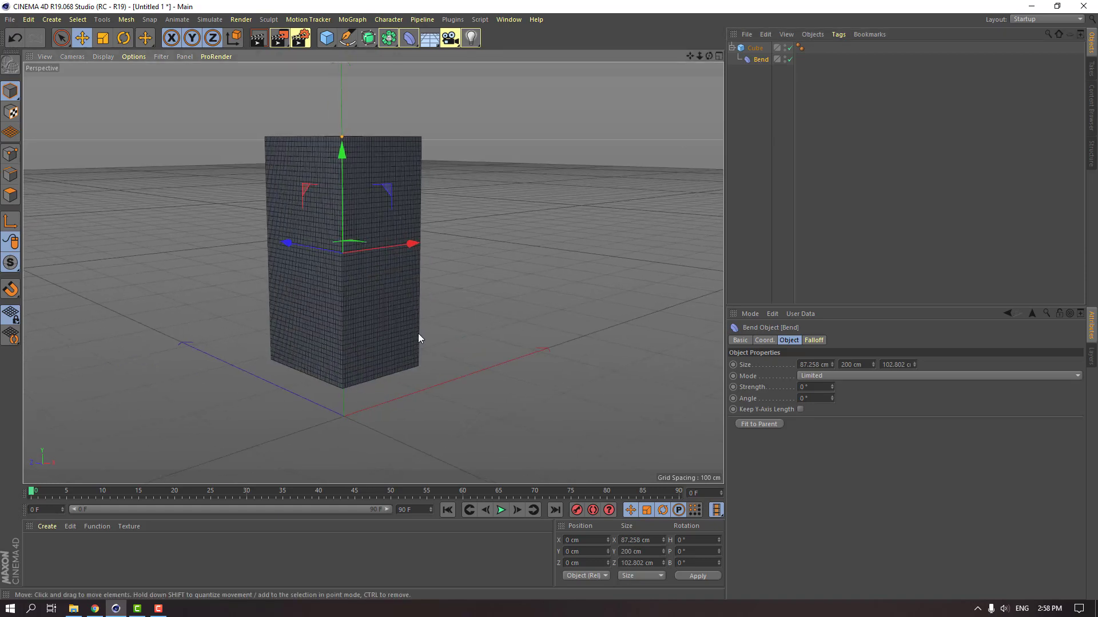
drag(832, 387, 893, 387)
alt+drag(498, 355, 510, 355)
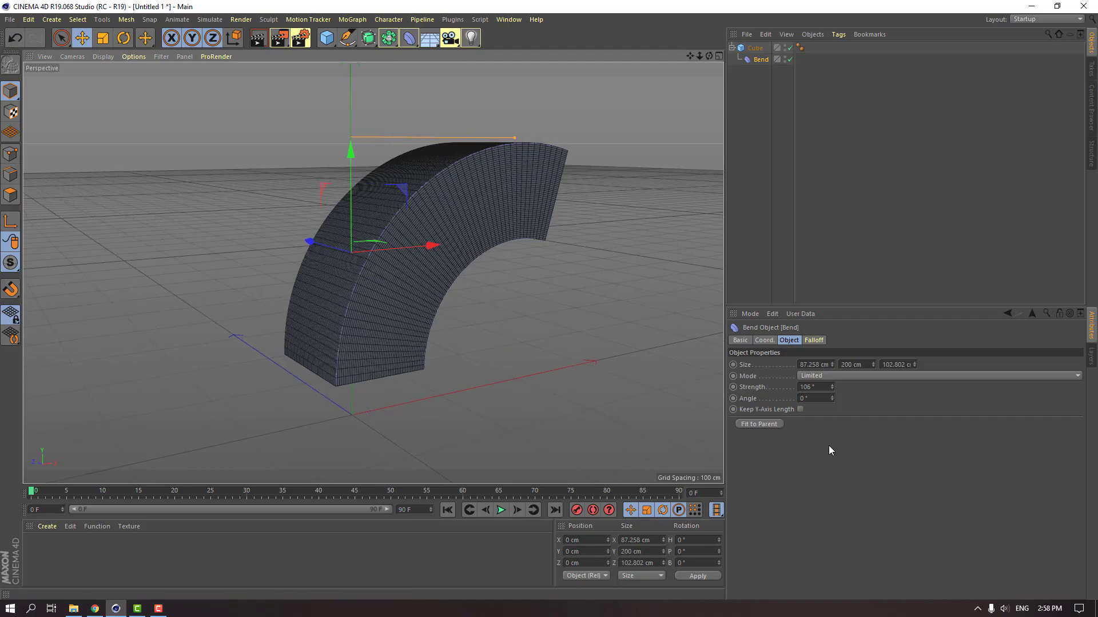
drag(832, 398, 1017, 398)
key(ctrl+z)
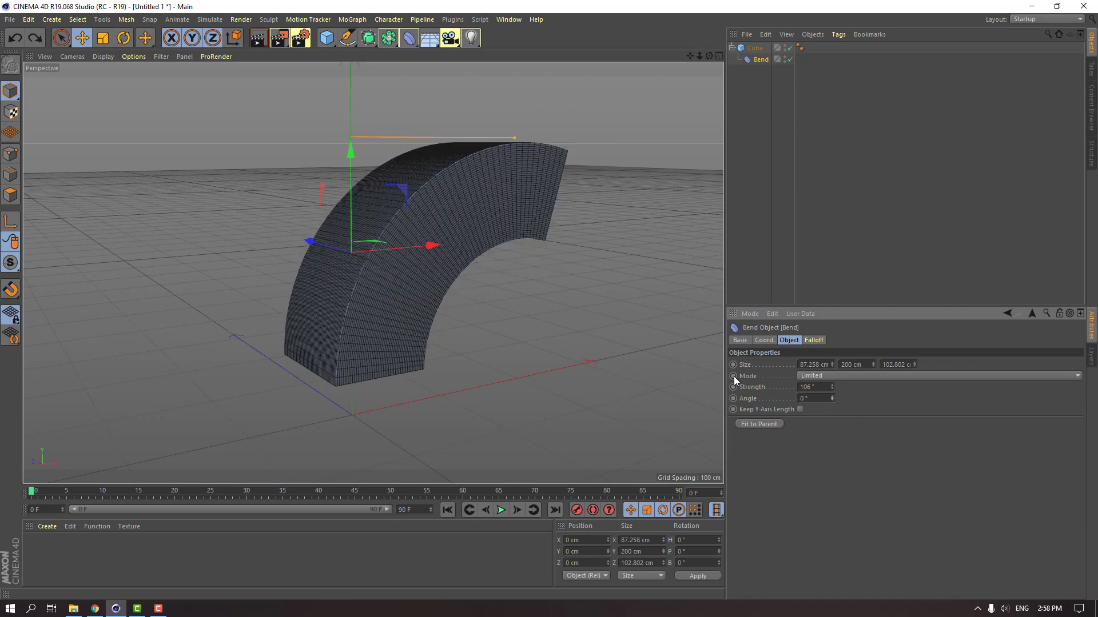
- Shrink the Bend deformer's Y size to 41 cm and lower its strength to 103°
mouse_move(839, 365)
mouse_down()
mouse_move(878, 365)
mouse_move(782, 365)
mouse_move(900, 365)
mouse_move(818, 364)
mouse_move(864, 365)
mouse_move(854, 365)
mouse_up()
key(ctrl+z)
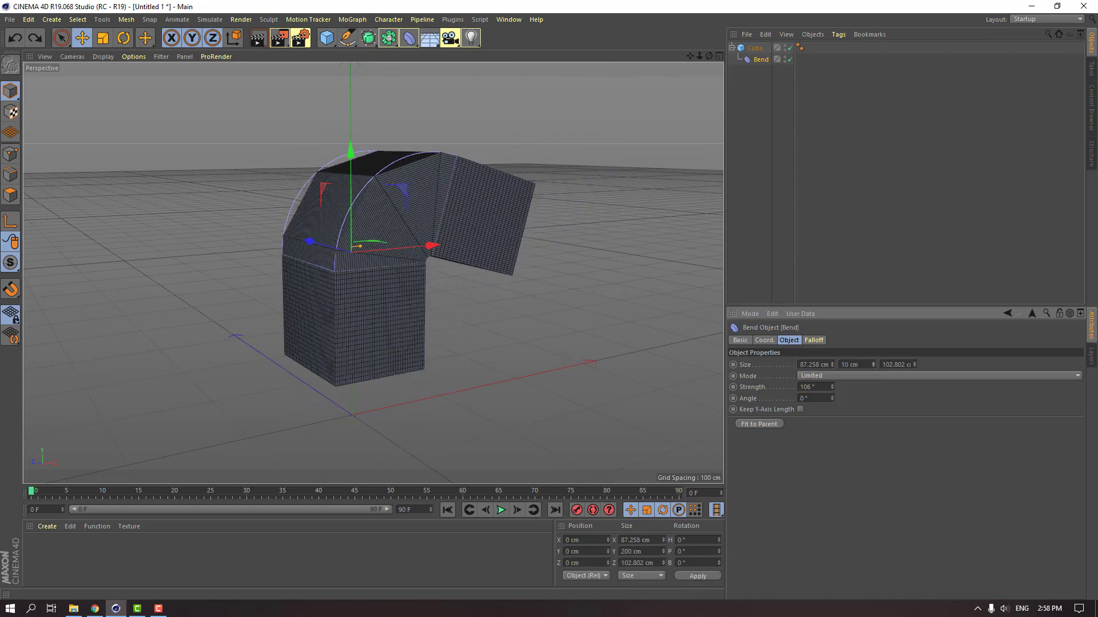
alt+drag(436, 267, 313, 274)
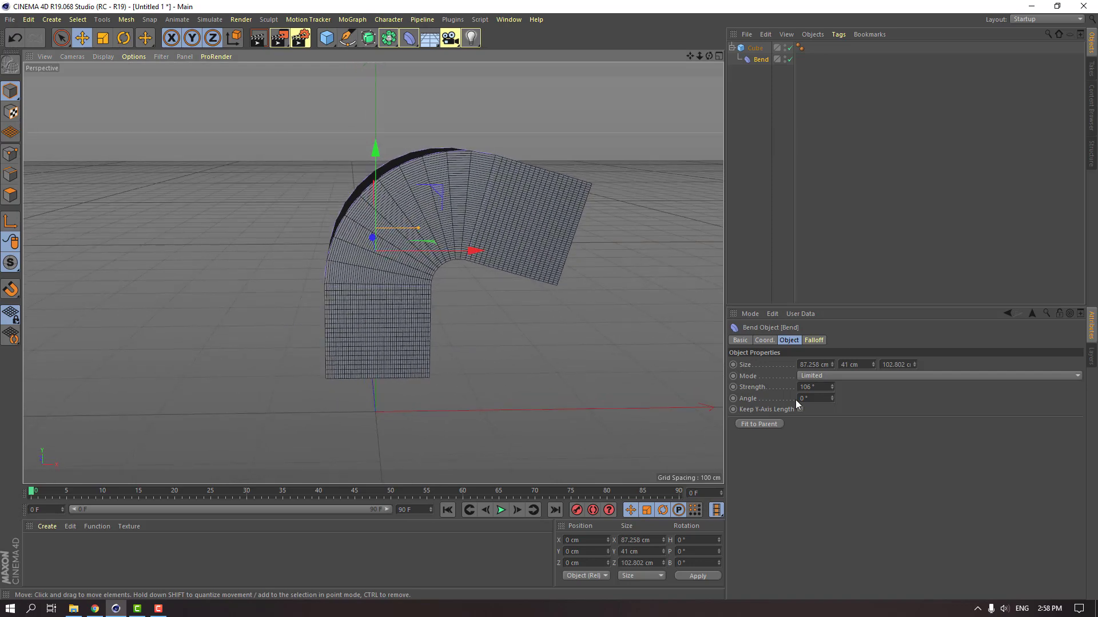
drag(833, 389, 839, 436)
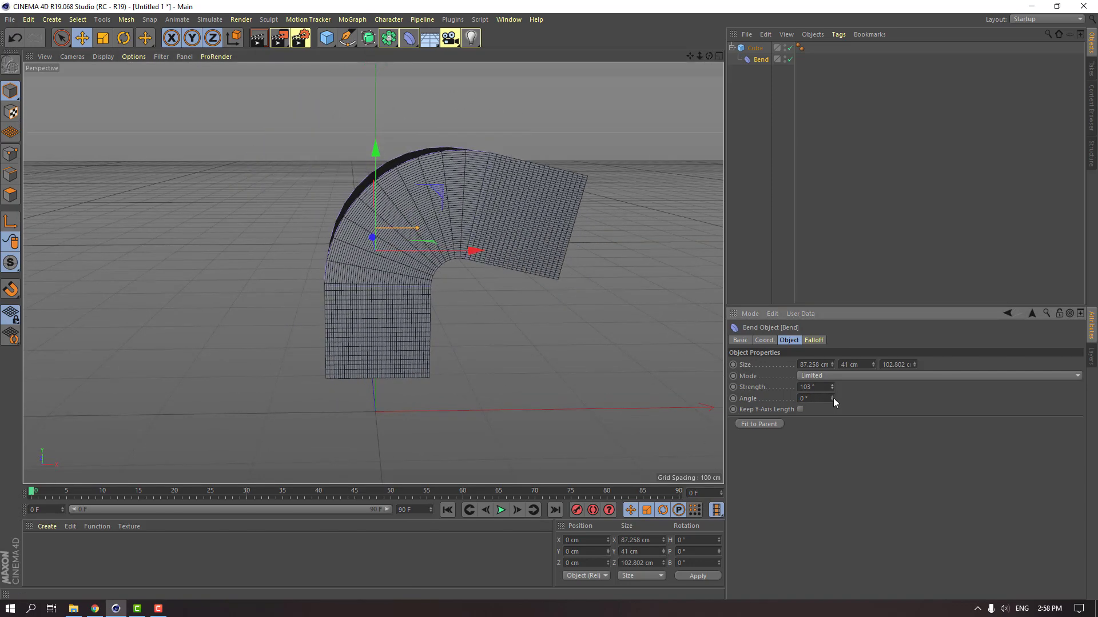
- Try another bend angle, and widen the Bend deformer's Z size to 210.802 cm
drag(833, 398, 897, 451)
key(ctrl+z)
alt+drag(429, 347, 469, 350)
drag(914, 364, 975, 364)
alt+drag(333, 314, 498, 345)
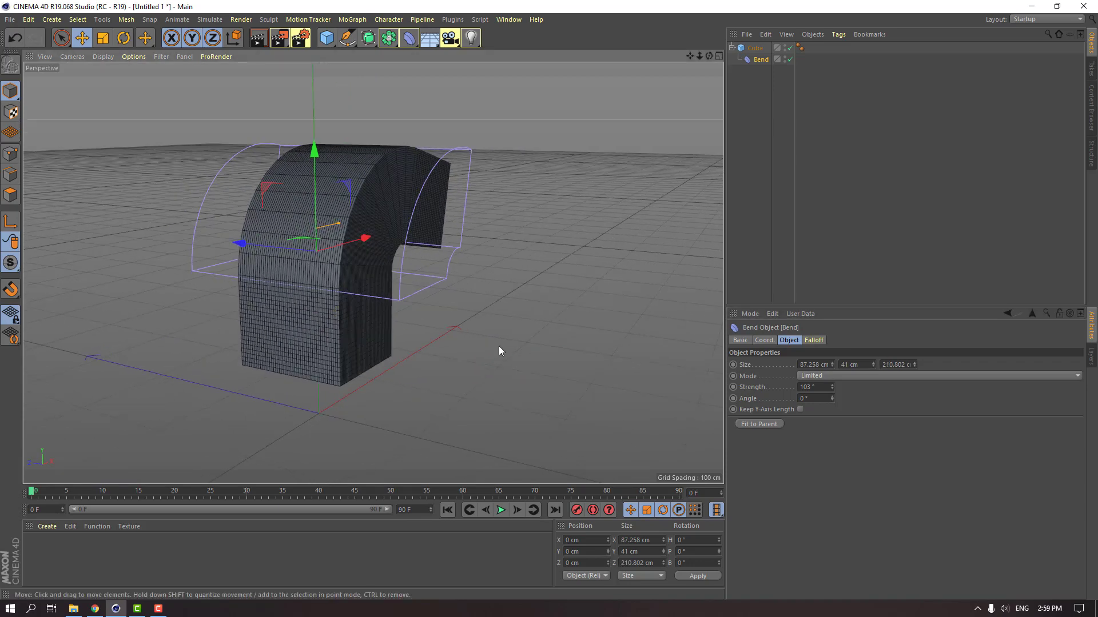
- Try a different bend strength, and undo the test changes to the Bend deformer's size and strength
mouse_move(832, 387)
mouse_down()
mouse_move(892, 387)
mouse_move(790, 387)
mouse_move(859, 387)
mouse_move(807, 387)
mouse_move(838, 387)
mouse_up()
key(ctrl+z)
alt+drag(328, 248, 304, 236)
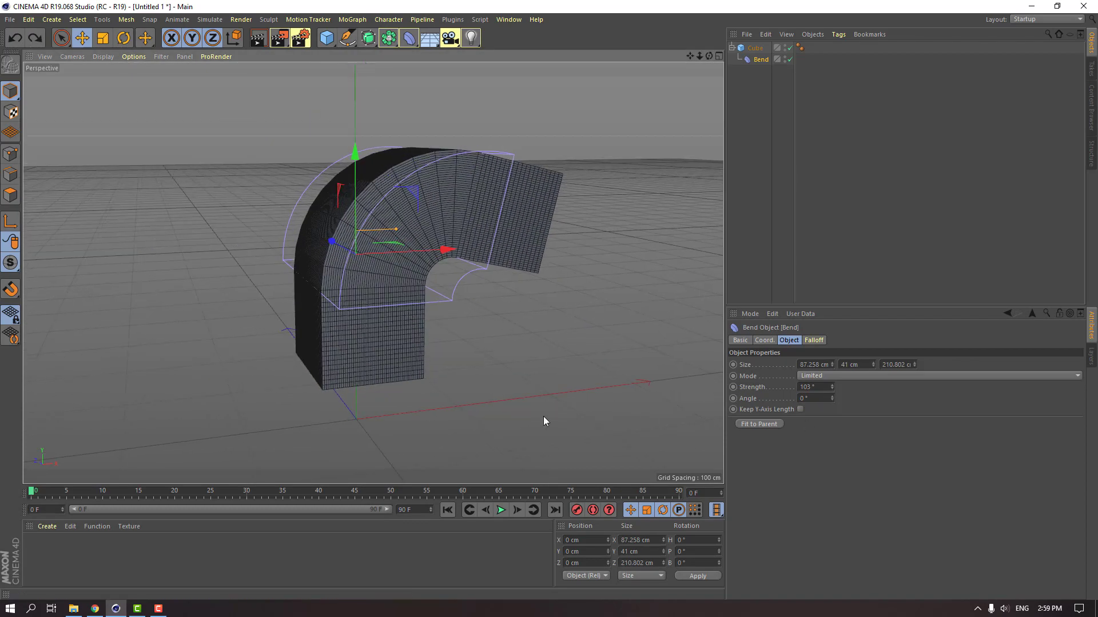
key(ctrl+z)
key(ctrl+z)
key(ctrl+z)
key(ctrl+z)
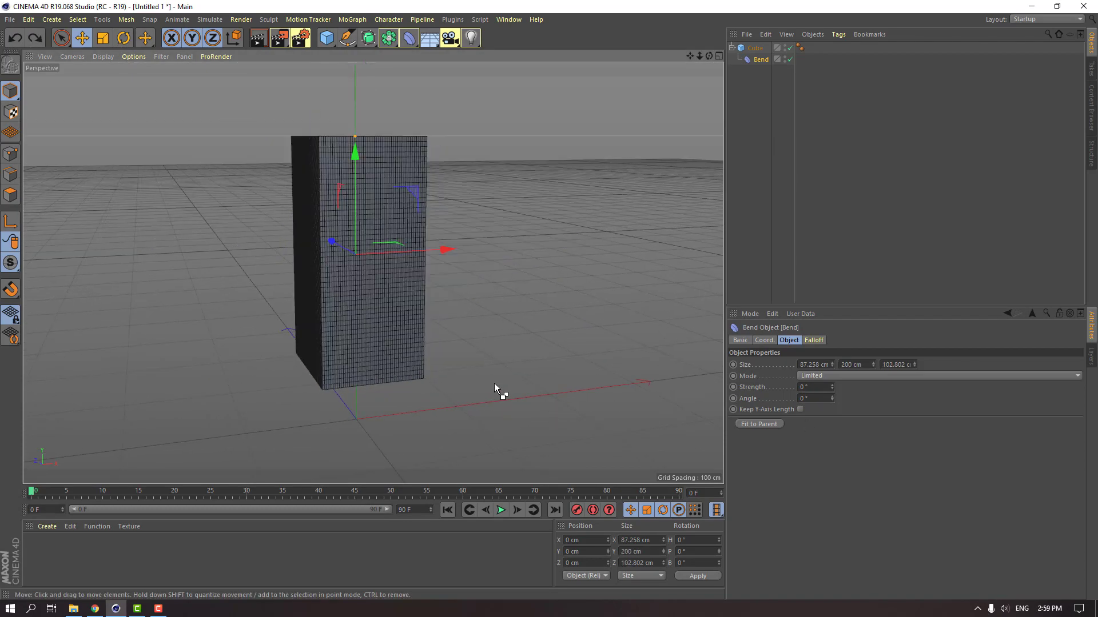
- Set the Bend deformer's strength to 96°
alt+drag(317, 307, 360, 309)
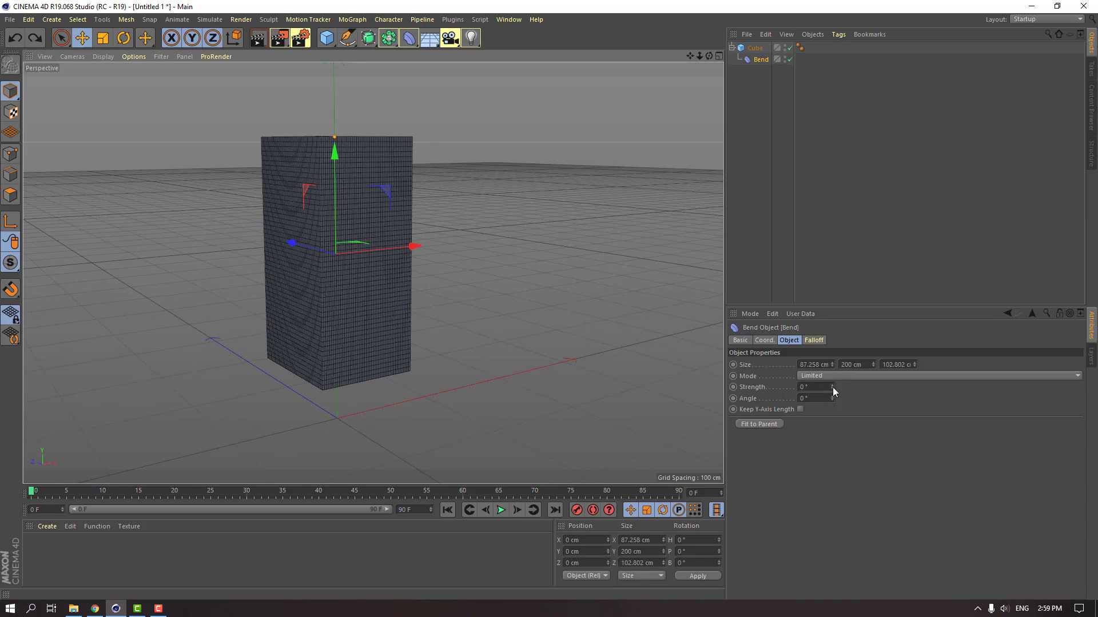
drag(833, 392, 833, 364)
alt+drag(540, 345, 521, 347)
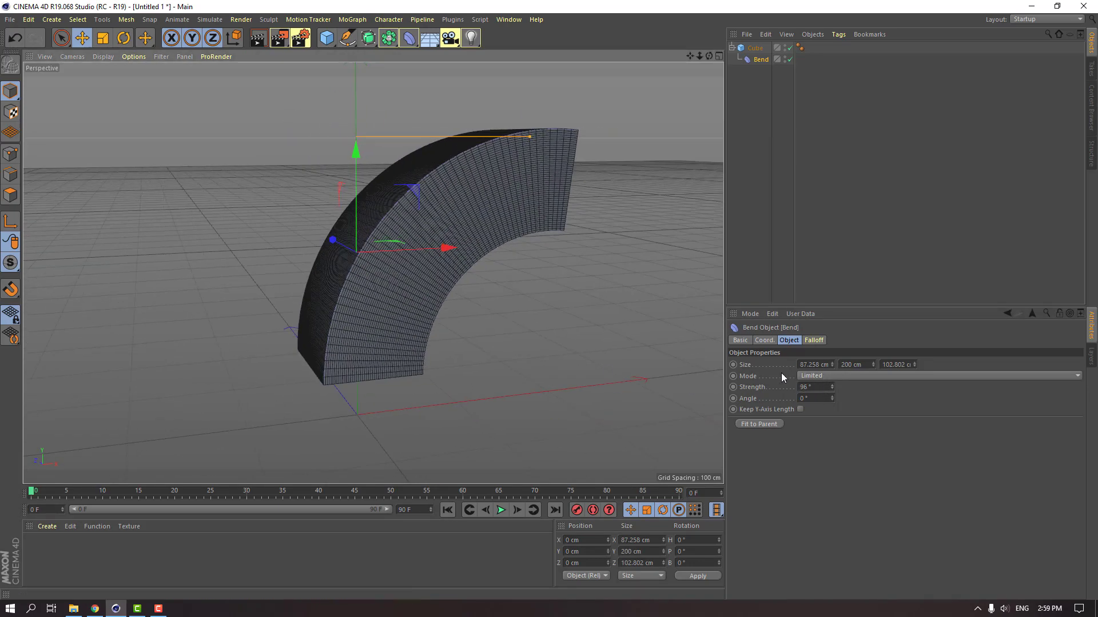
- Switch the Bend deformer's mode to Within Box and try changing its strength
click(799, 375)
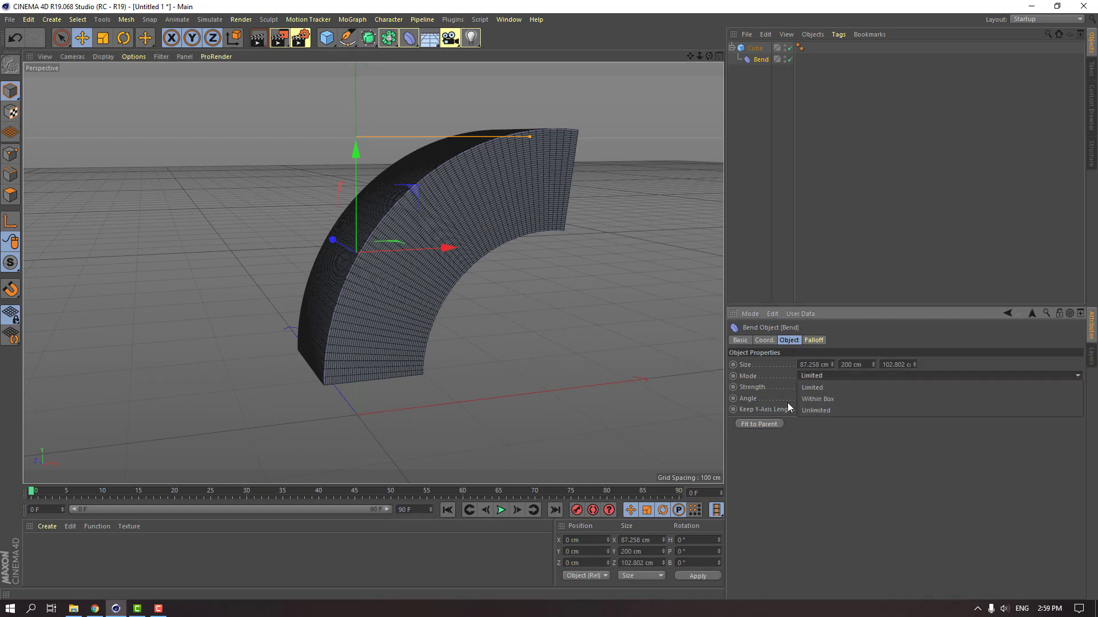
click(831, 399)
alt+drag(473, 311, 486, 312)
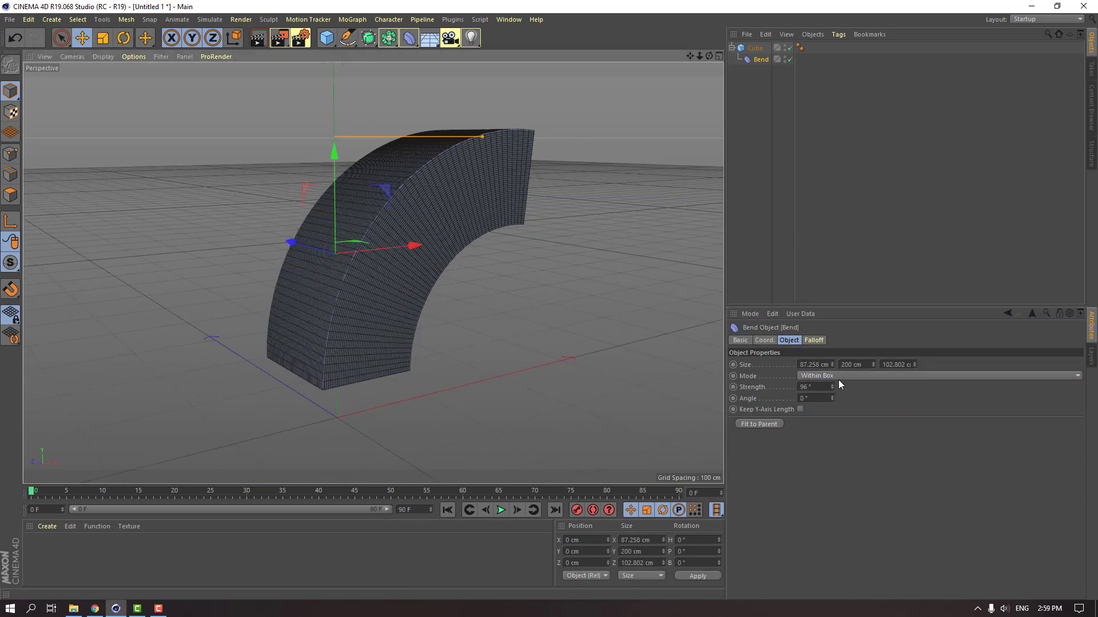
drag(833, 384, 832, 360)
key(ctrl+z)
- Switch the Bend deformer's mode to Unlimited and try a strength of 474°
click(845, 375)
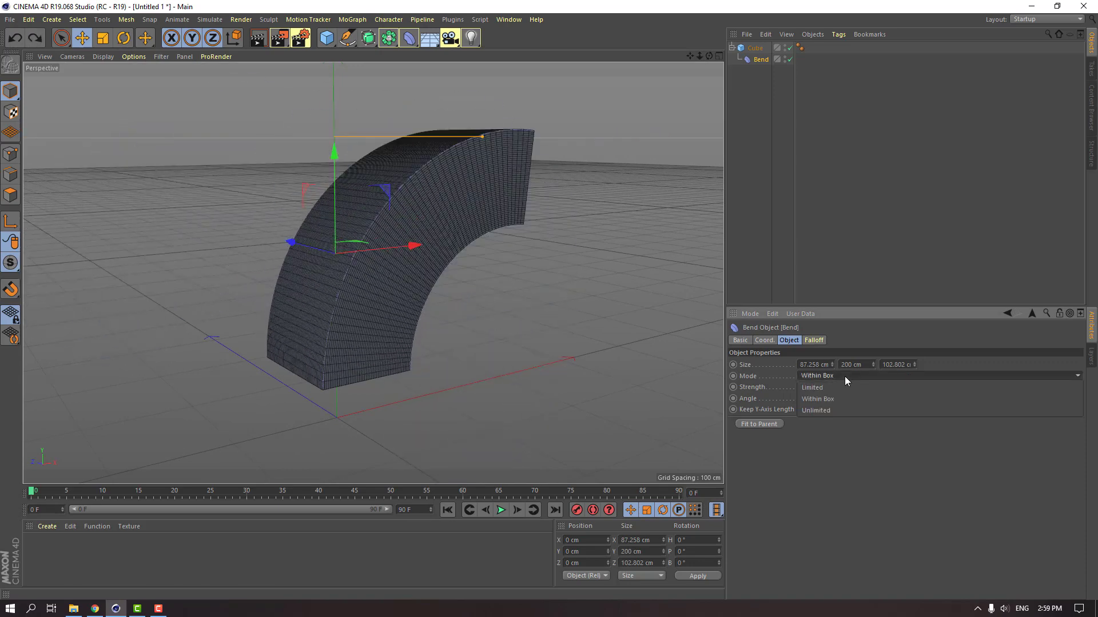
click(829, 410)
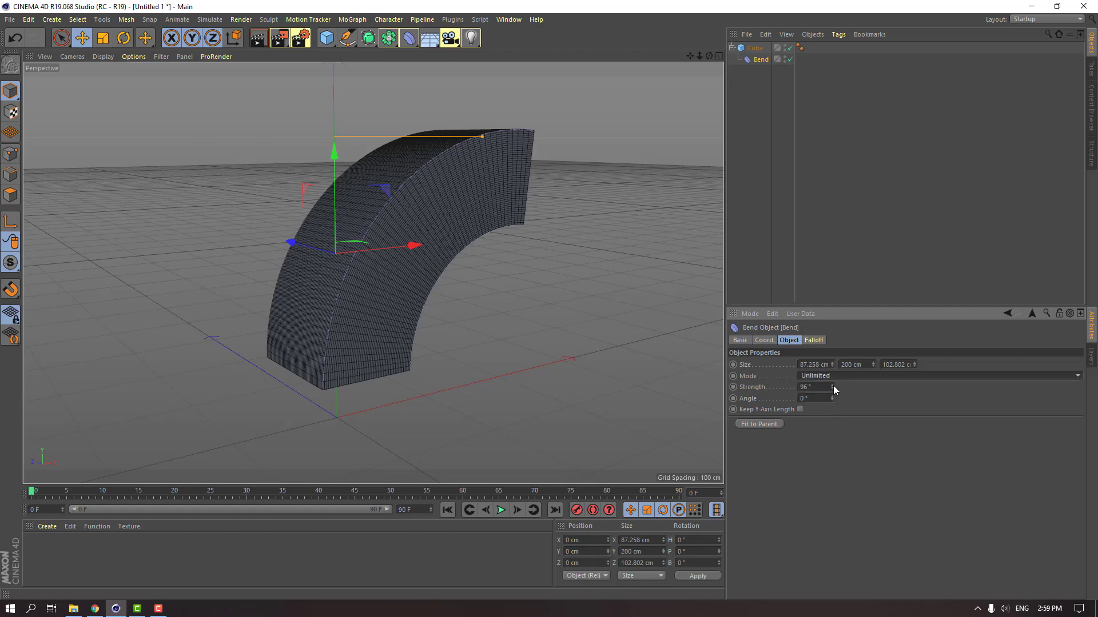
drag(832, 389, 833, 342)
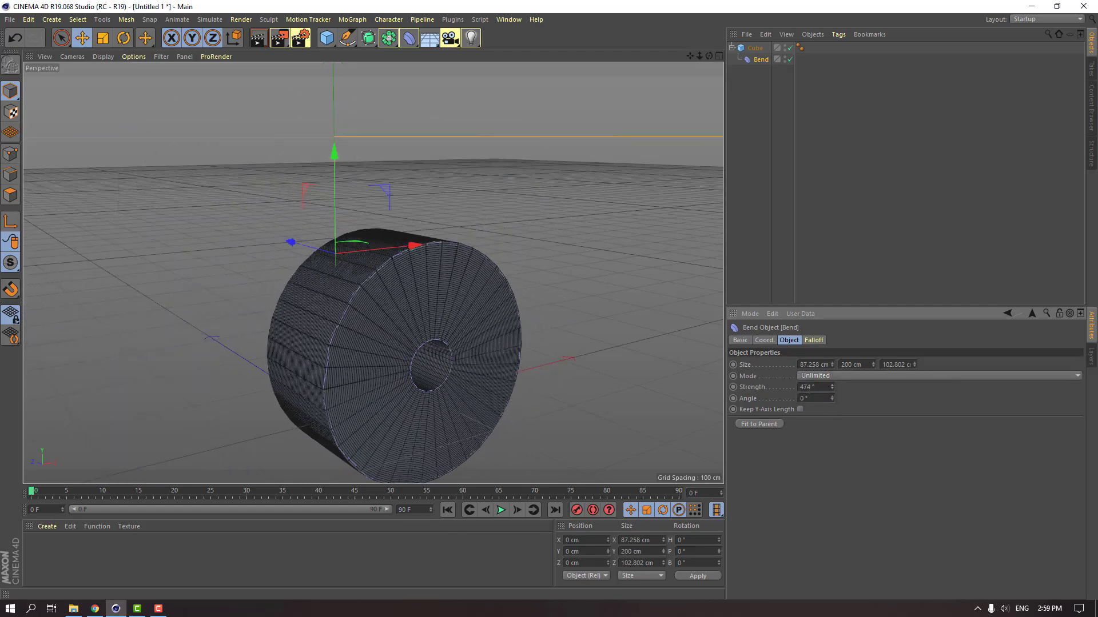
key(ctrl+z)
- Return the Bend deformer's mode to Limited and try changing its strength
click(809, 379)
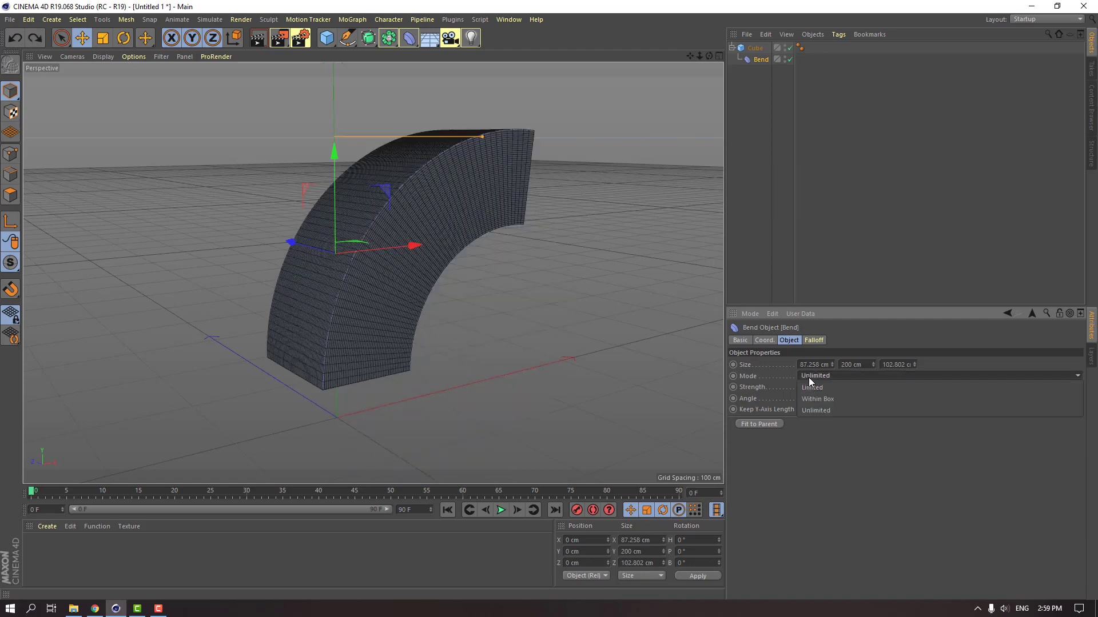
click(808, 392)
drag(832, 390, 833, 349)
key(ctrl+z)
- Raise the cube's X, Y and Z segments to 100 each
mouse_move(450, 320)
alt+mouse_down()
mouse_move(375, 319)
mouse_move(466, 317)
alt+mouse_up()
click(756, 49)
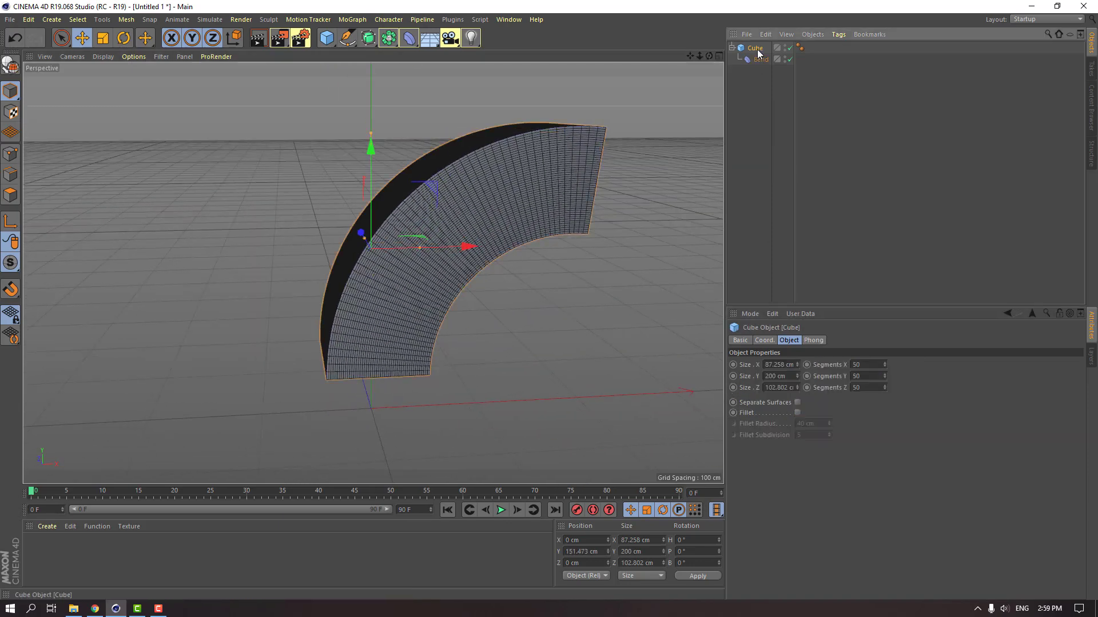
click(867, 365)
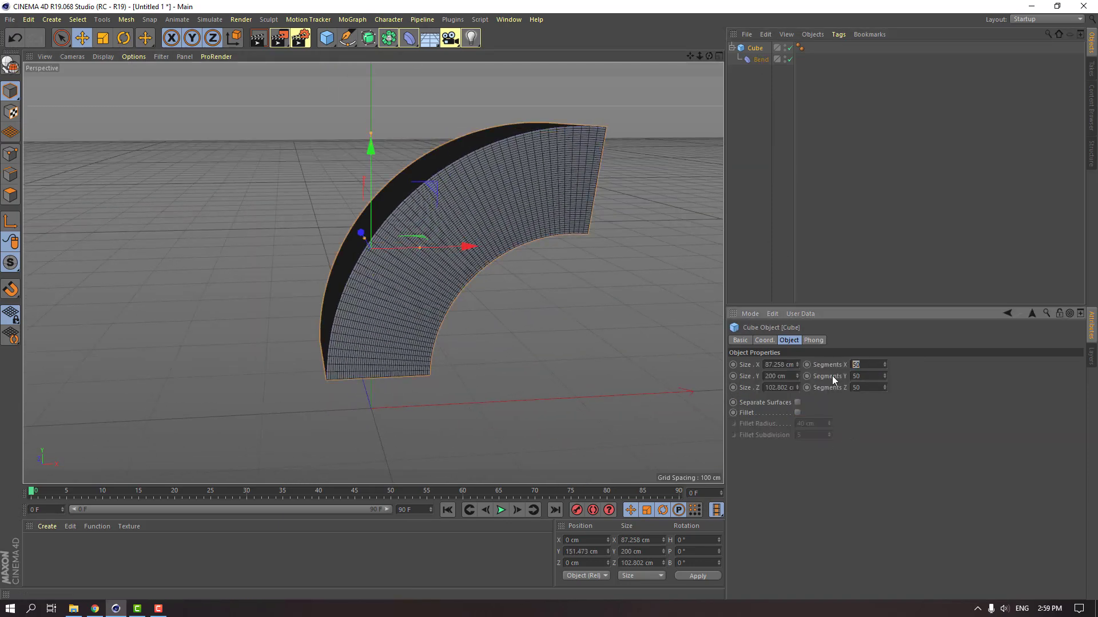
text(100)
key(Return)
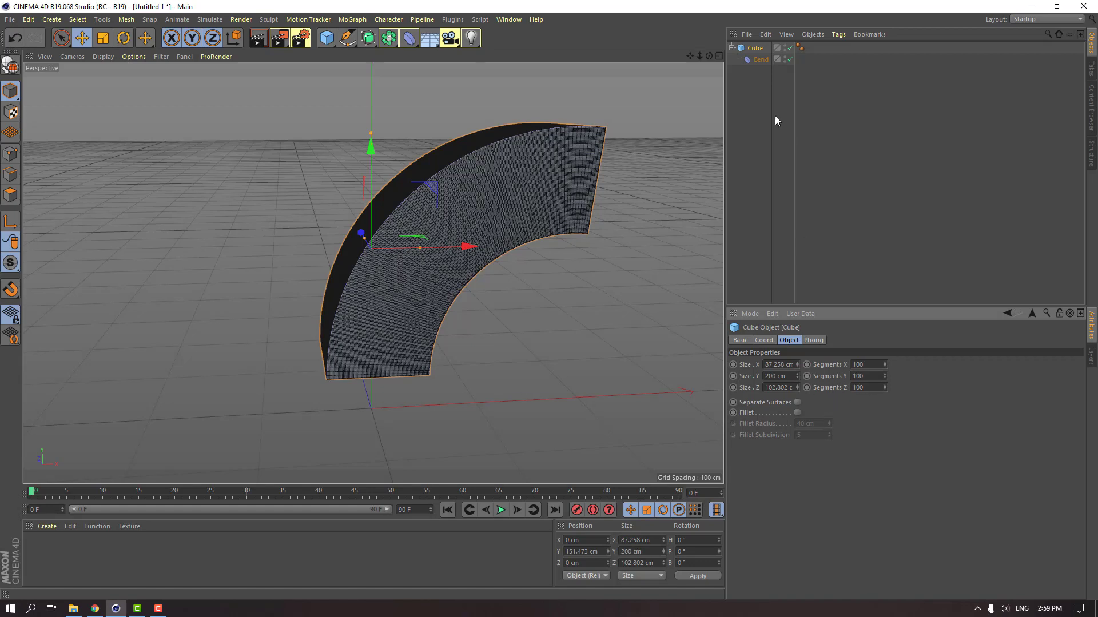
- Set the Bend deformer's strength to 360° to curl the cube into a full ring
click(757, 59)
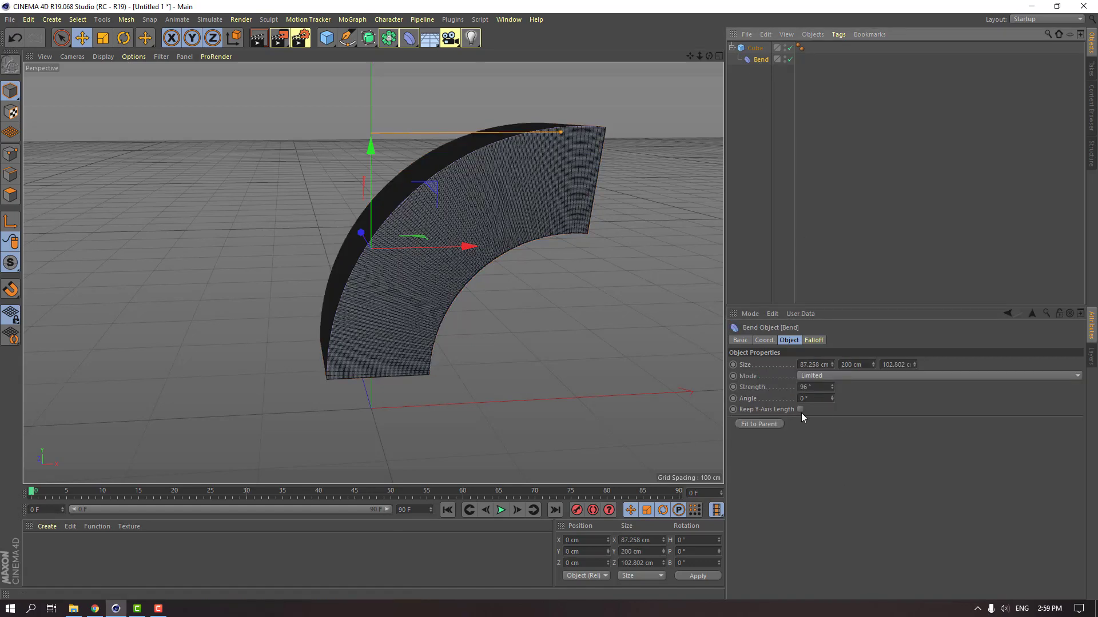
drag(832, 387, 946, 386)
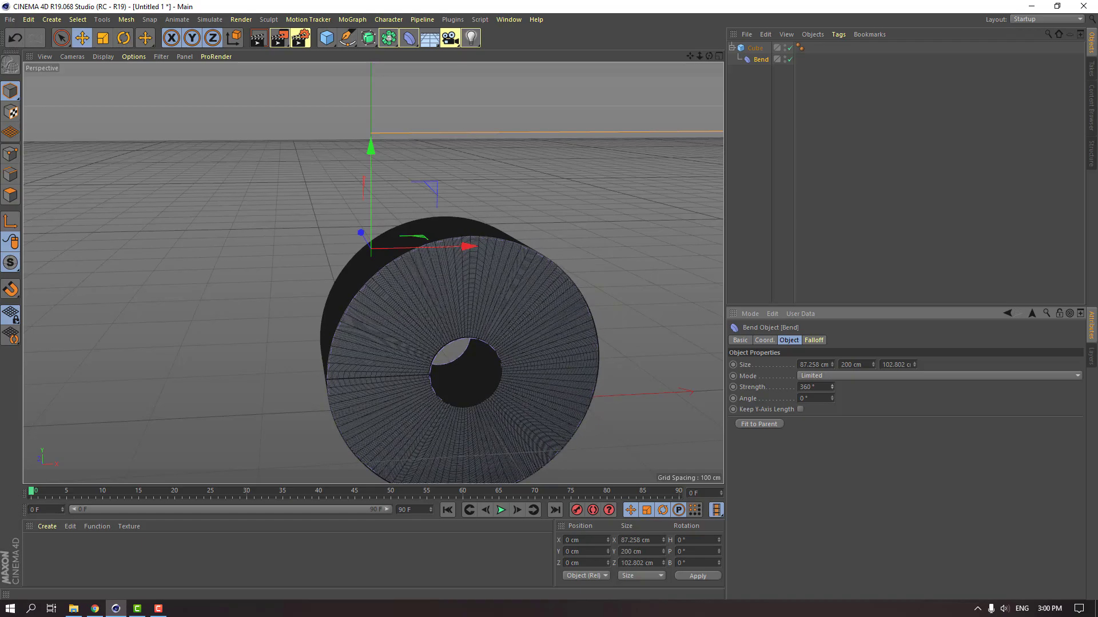
alt+middle_drag(465, 383, 448, 289)
alt+right_drag(448, 289, 470, 284)
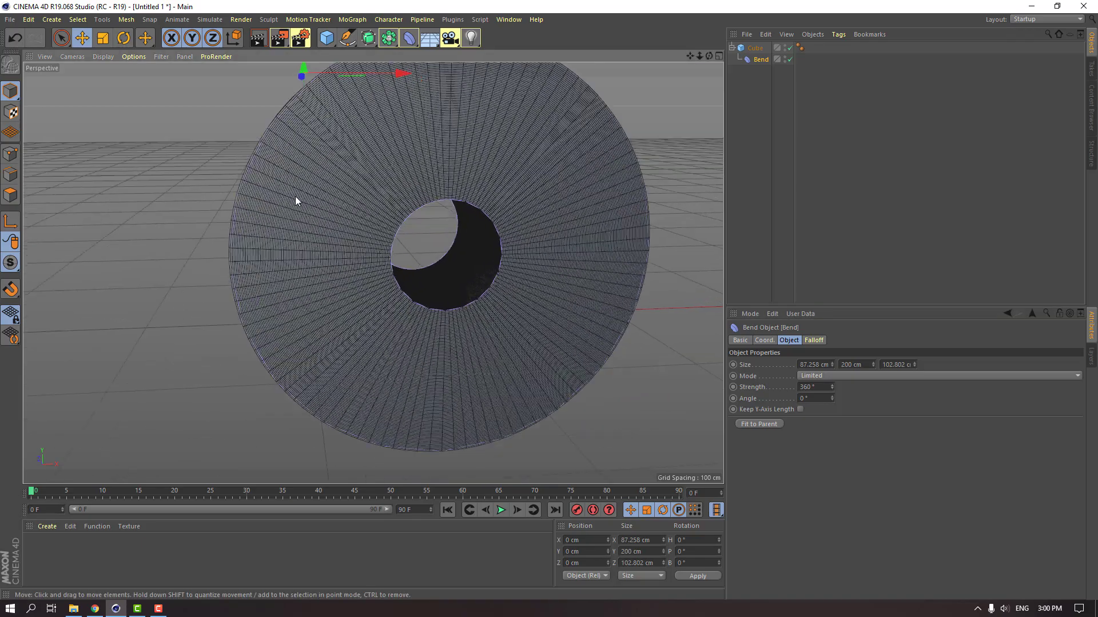
- Try increasing the Bend deformer's angle to about 1285° on the ring, and undo the change
alt+drag(309, 175, 400, 269)
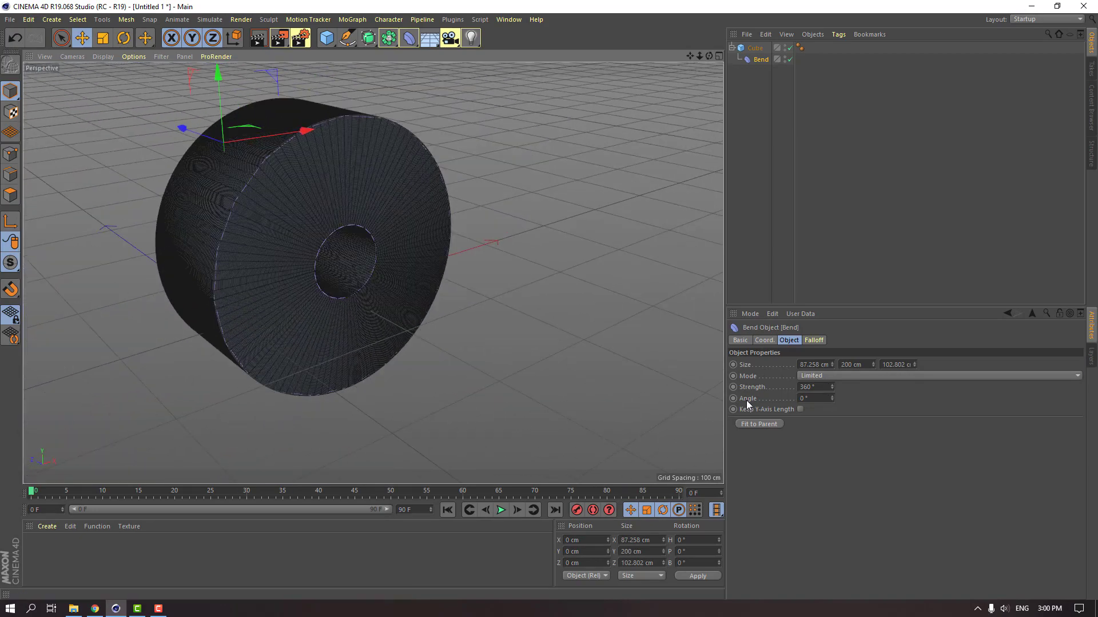
drag(832, 399, 1029, 399)
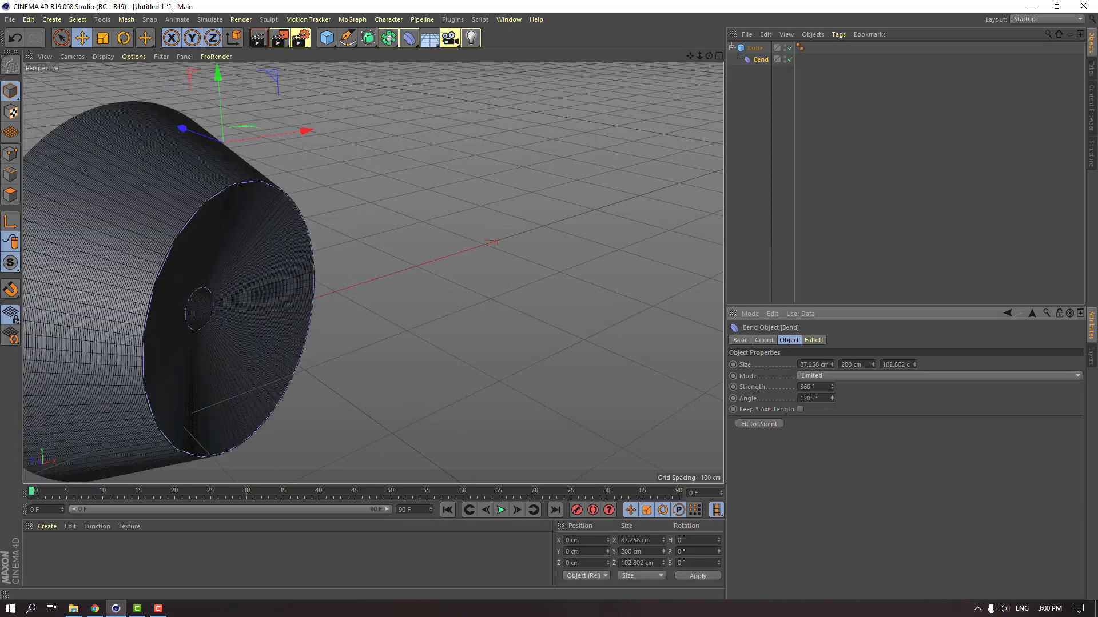
key(ctrl+z)
alt+middle_drag(275, 314, 368, 329)
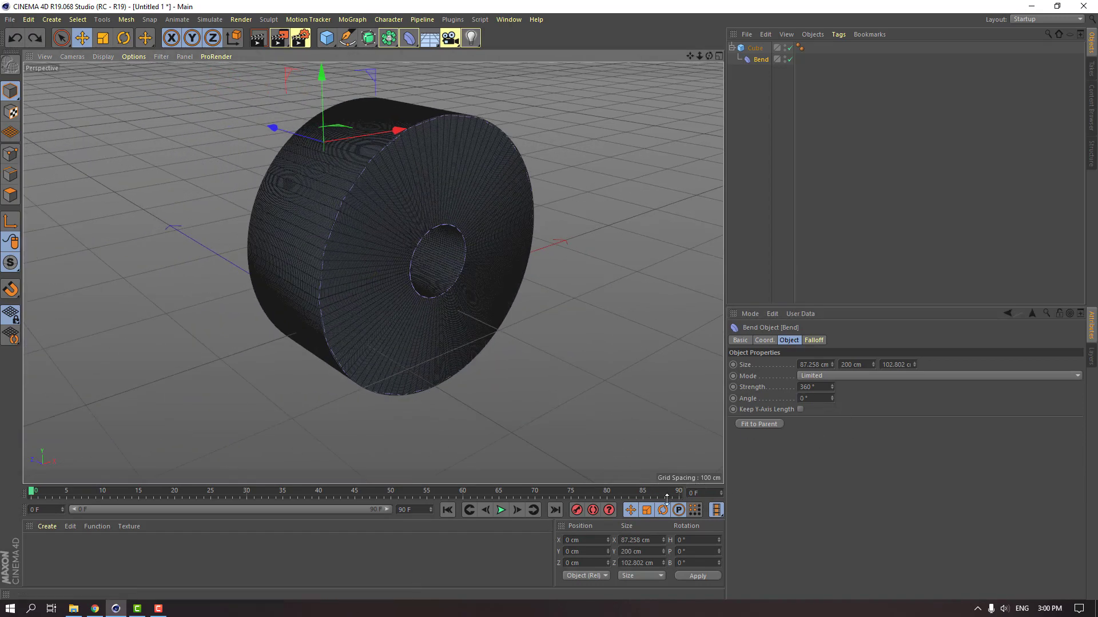
- Keyframe the Bend deformer's angle at 0° on frame 0 and 360° on frame 90
ctrl+click(733, 399)
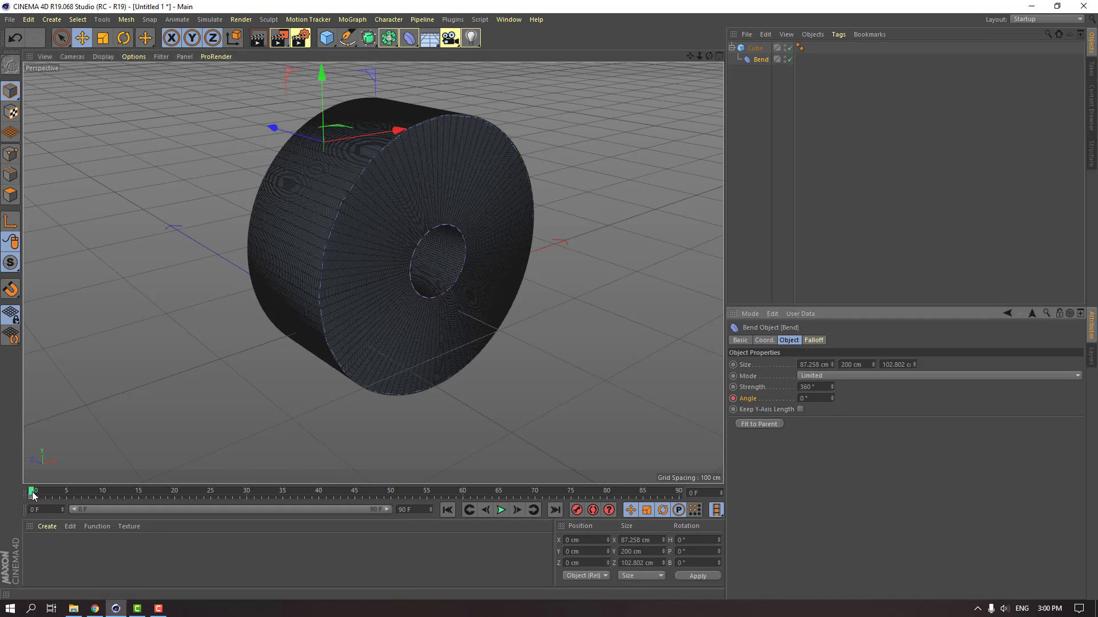
drag(32, 493, 83, 493)
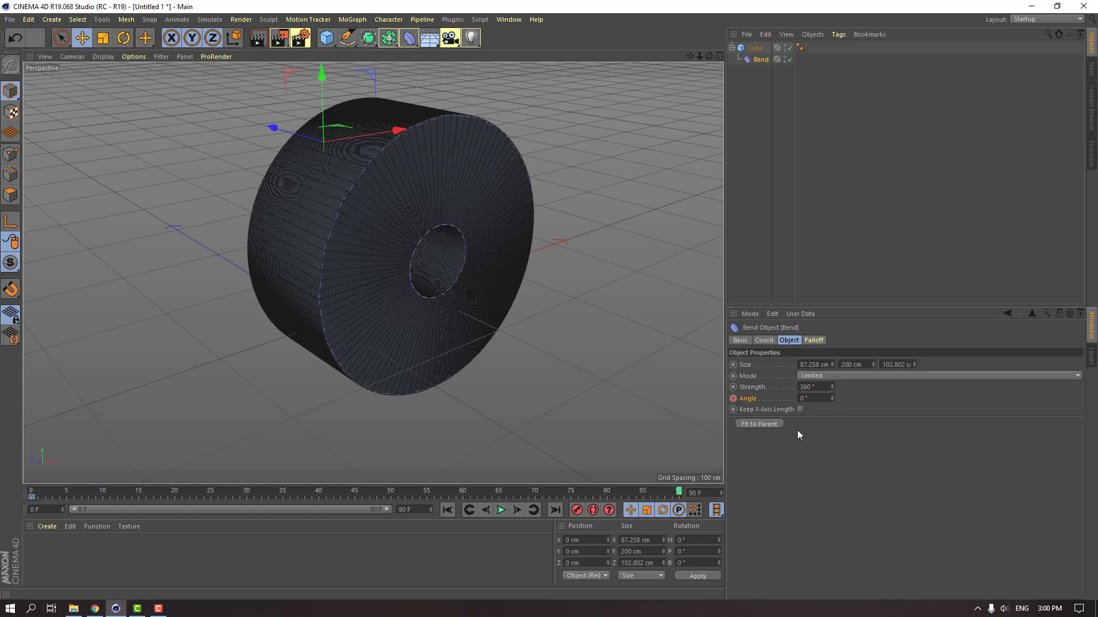
click(799, 398)
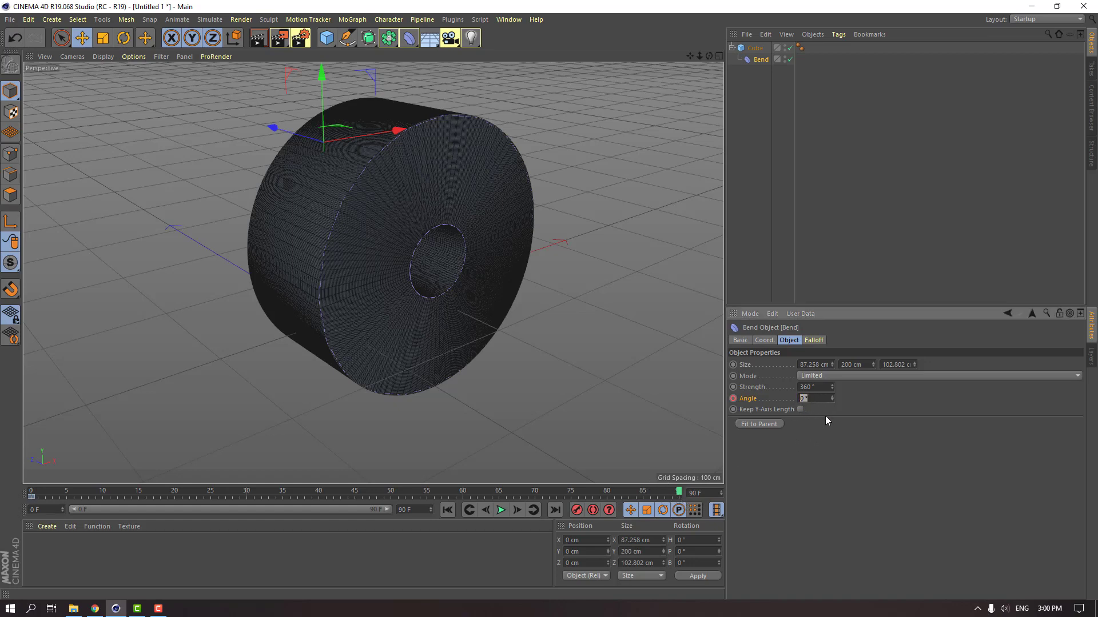
drag(832, 396, 806, 447)
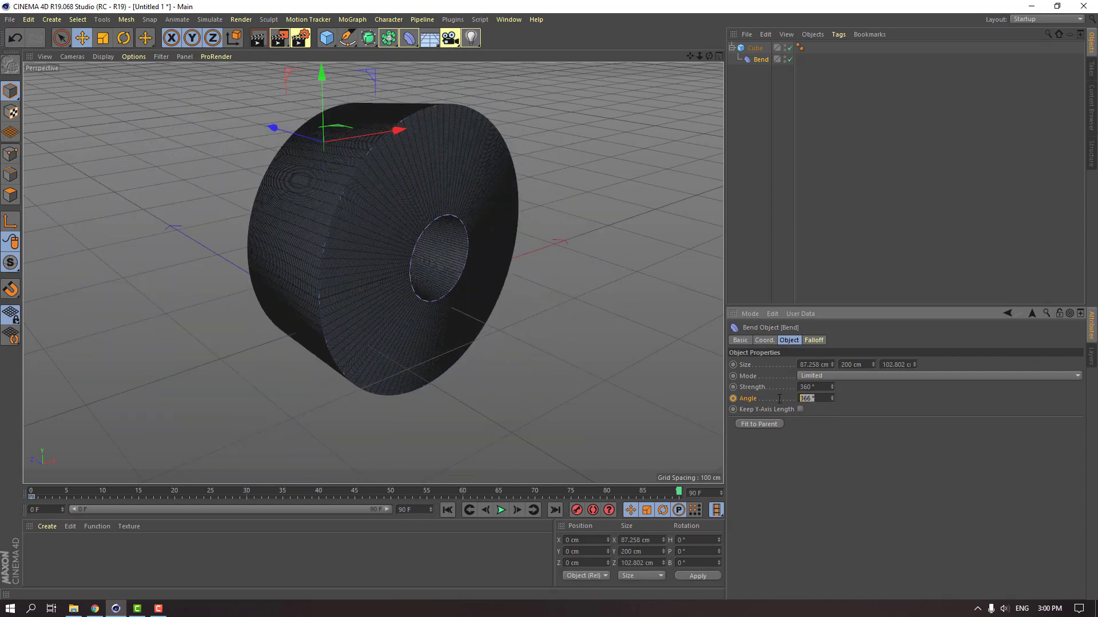
key(Return)
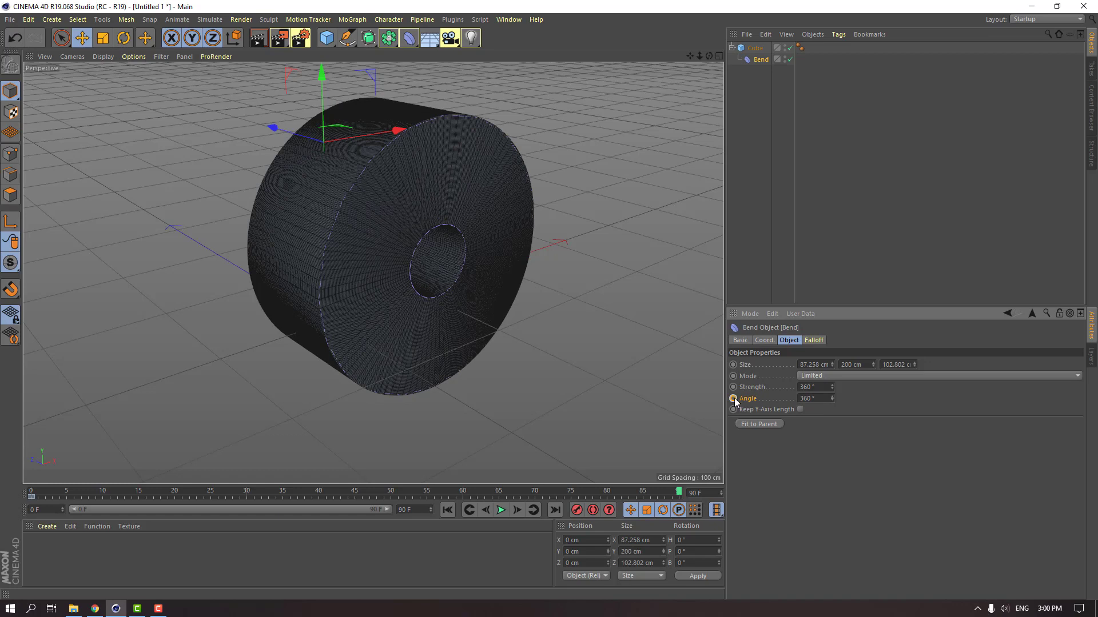
- Play the angle animation and examine the turning ring from the side and up close
scroll(364, 304, down, 5)
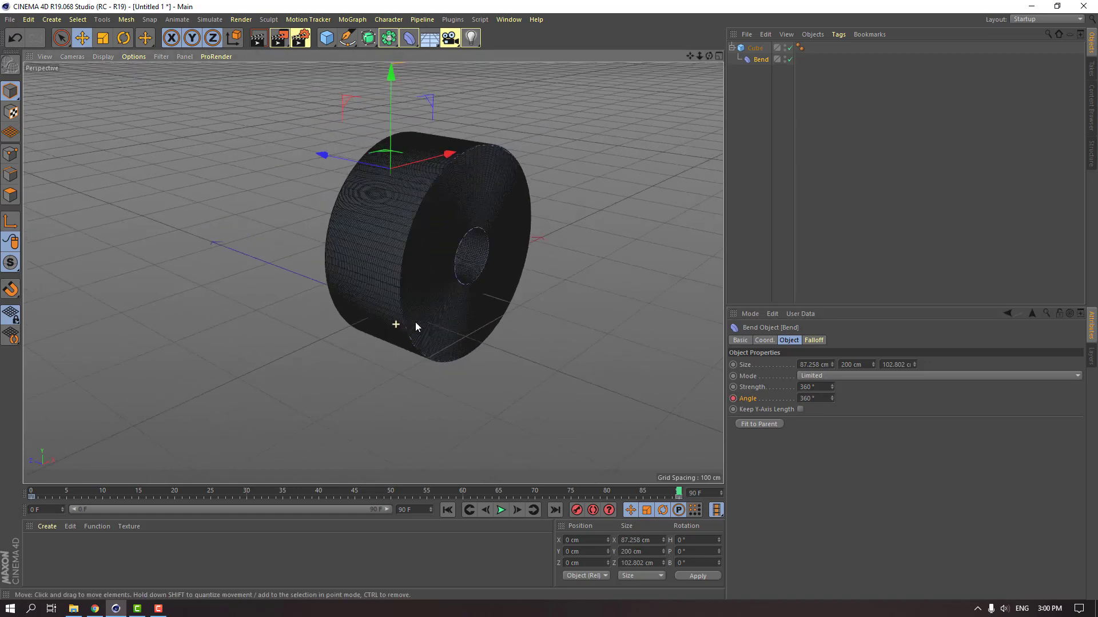
click(501, 515)
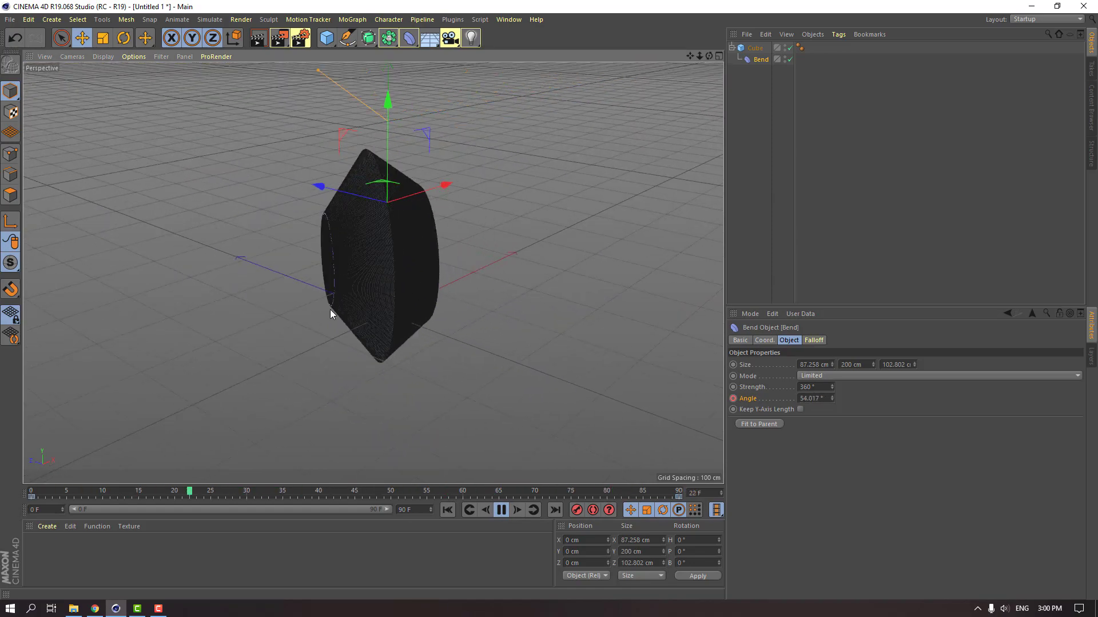
alt+drag(330, 311, 449, 296)
scroll(396, 283, up, 6)
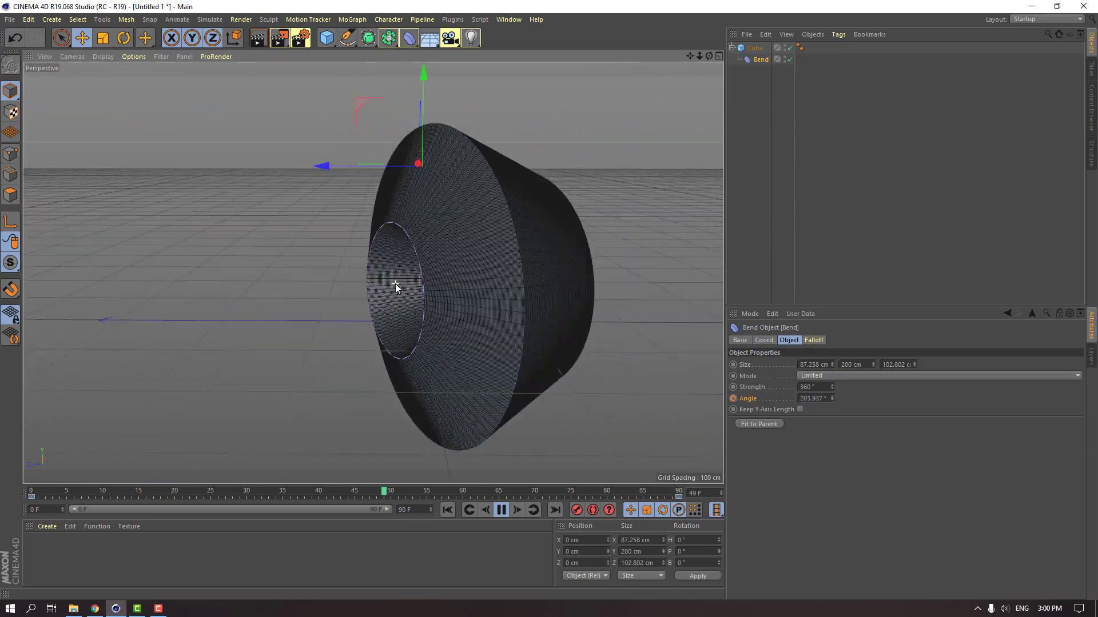
- Switch the viewport display to Gouraud Shading without lines and view the animated ring at an angle
click(104, 57)
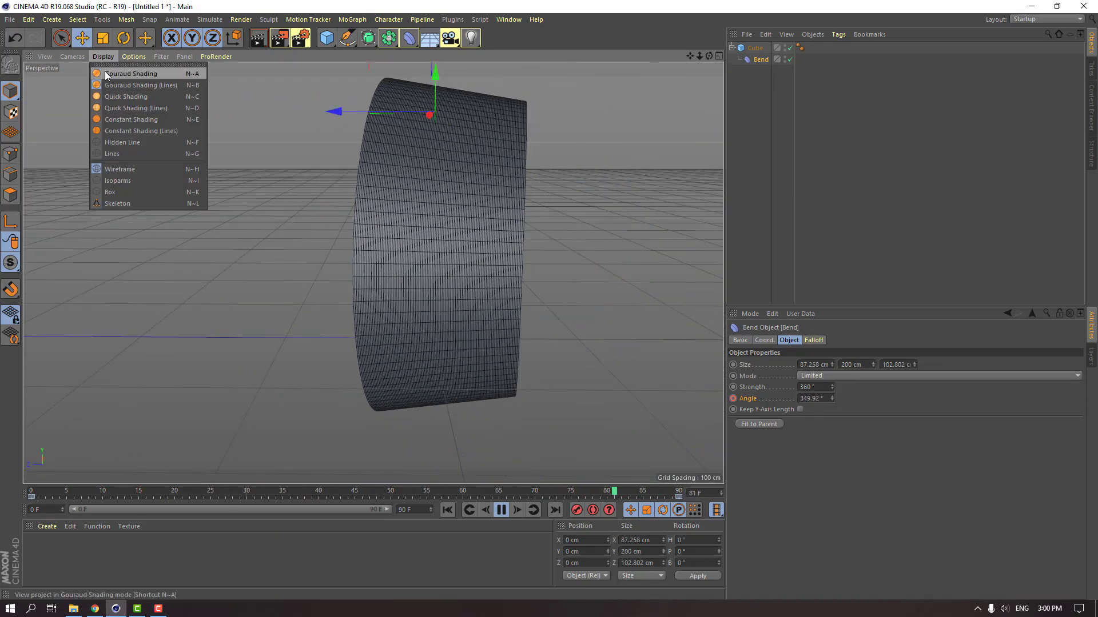
click(159, 73)
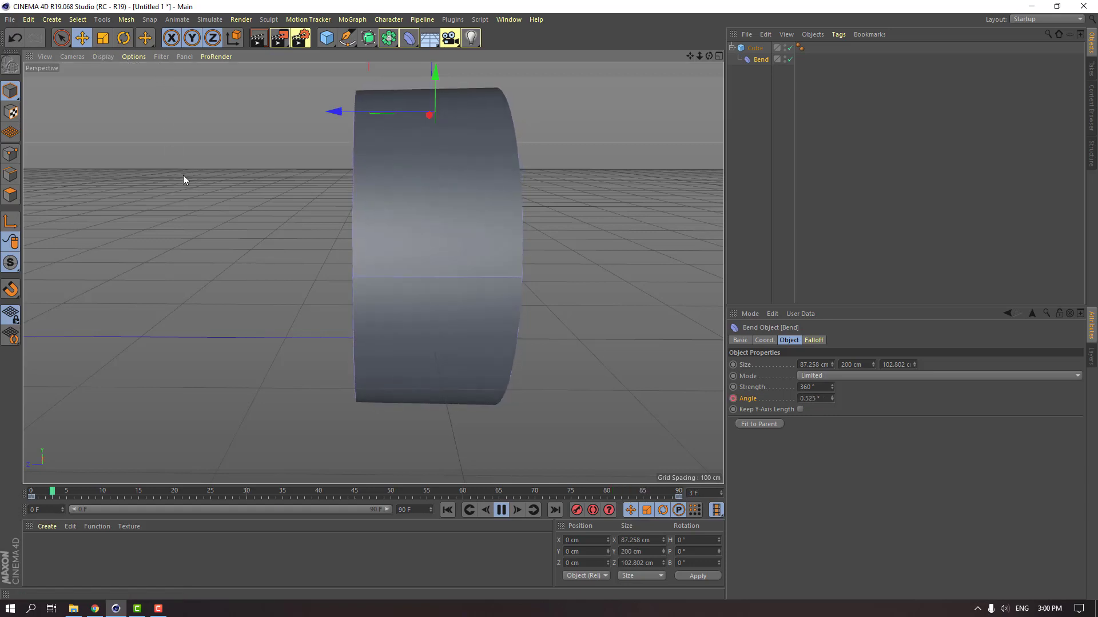
mouse_move(183, 175)
alt+mouse_down()
mouse_move(457, 296)
mouse_move(327, 296)
alt+mouse_up()
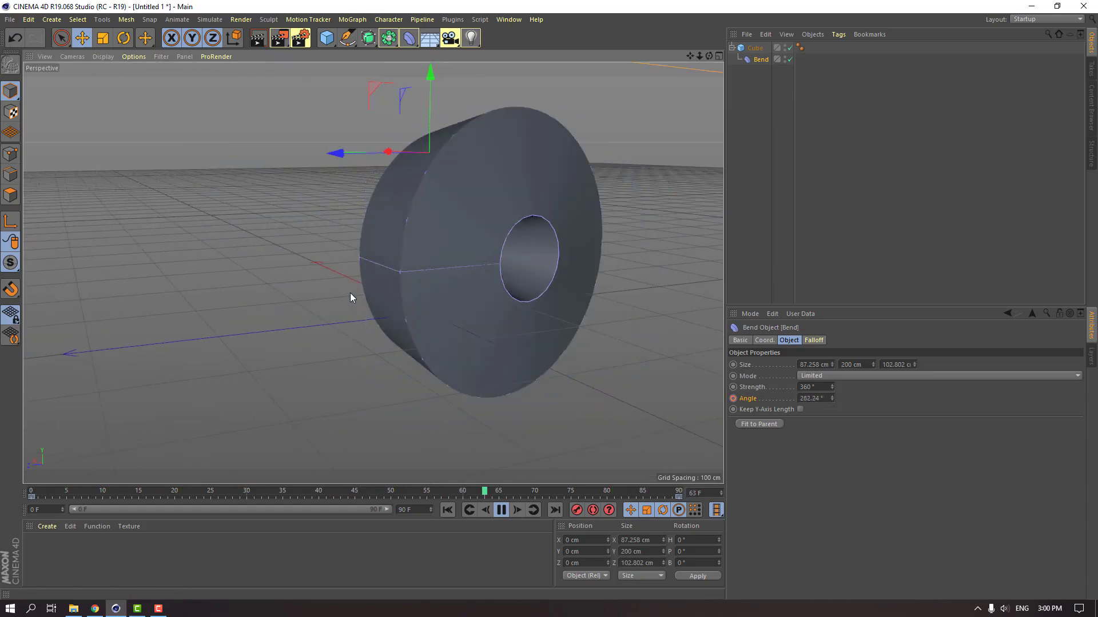